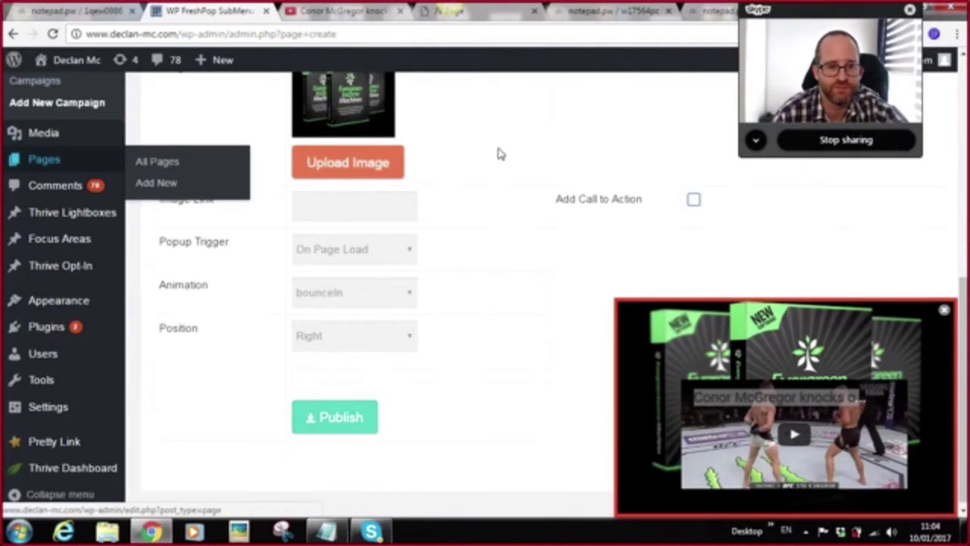
Open the WP FreshPop campaign list and start a new campaign
scroll(967, 351, up, 1)
scroll(967, 351, up, 3)
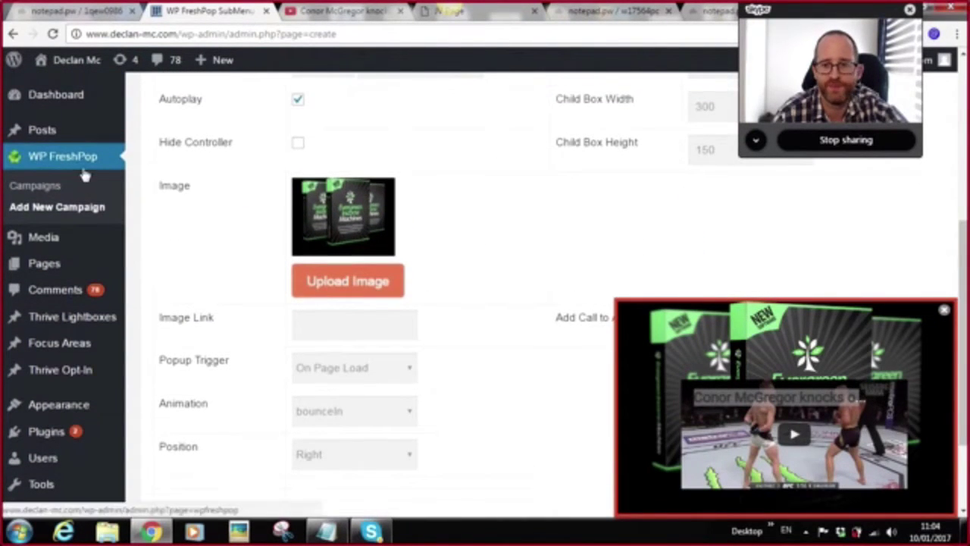
click(74, 157)
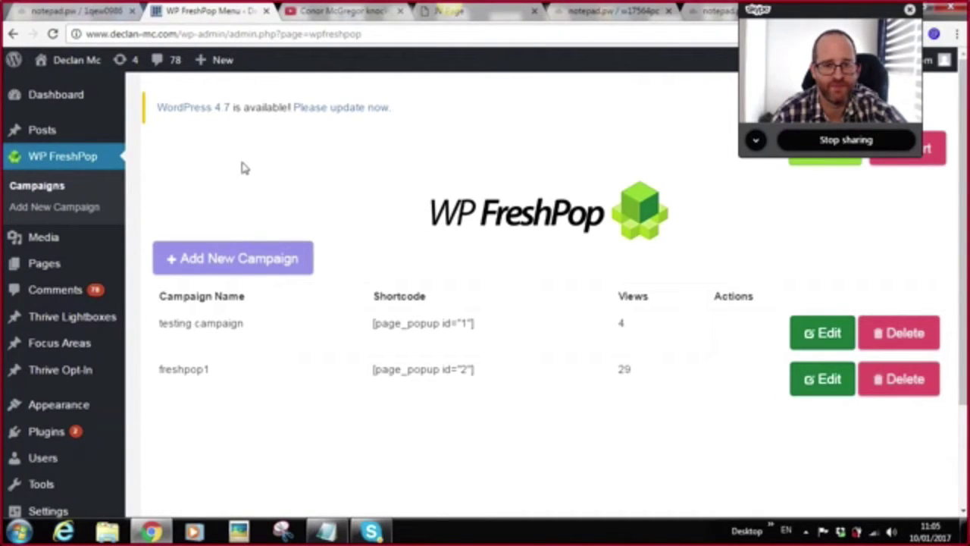
click(225, 258)
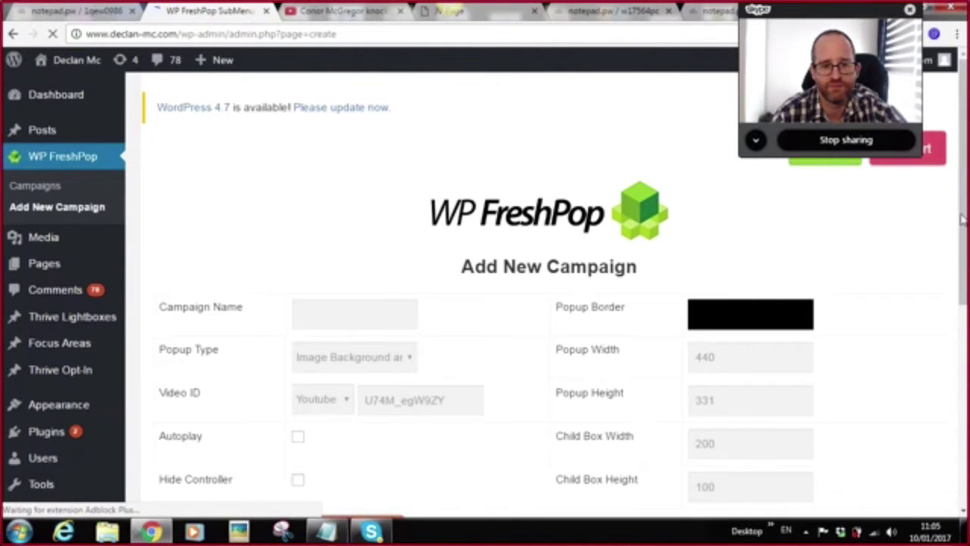
Name the campaign with the site owner's name followed by "test"
scroll(965, 209, down, 1)
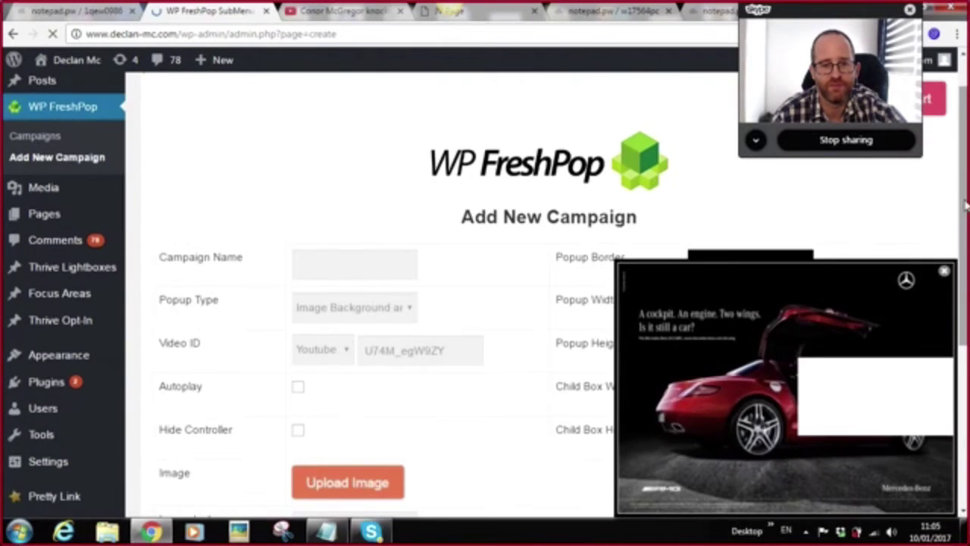
scroll(743, 383, down, 2)
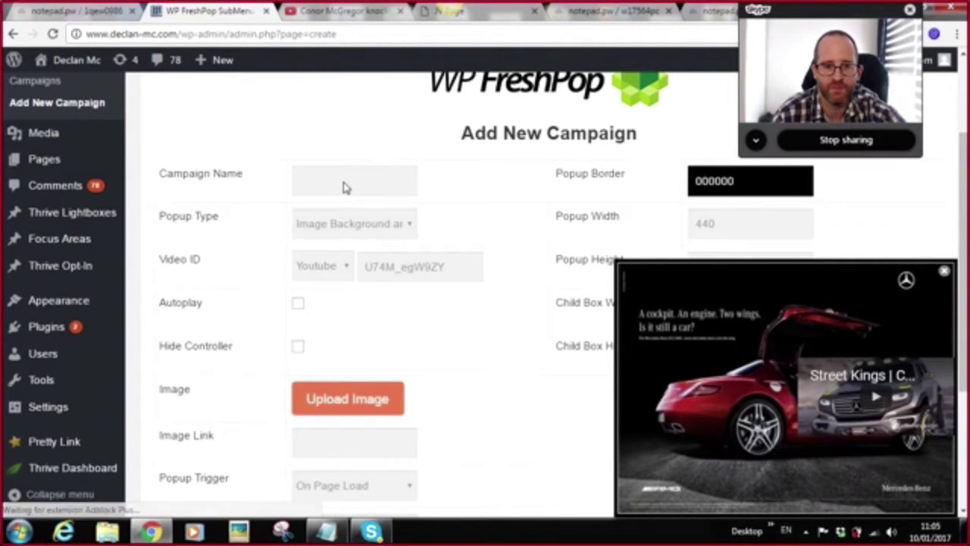
click(323, 180)
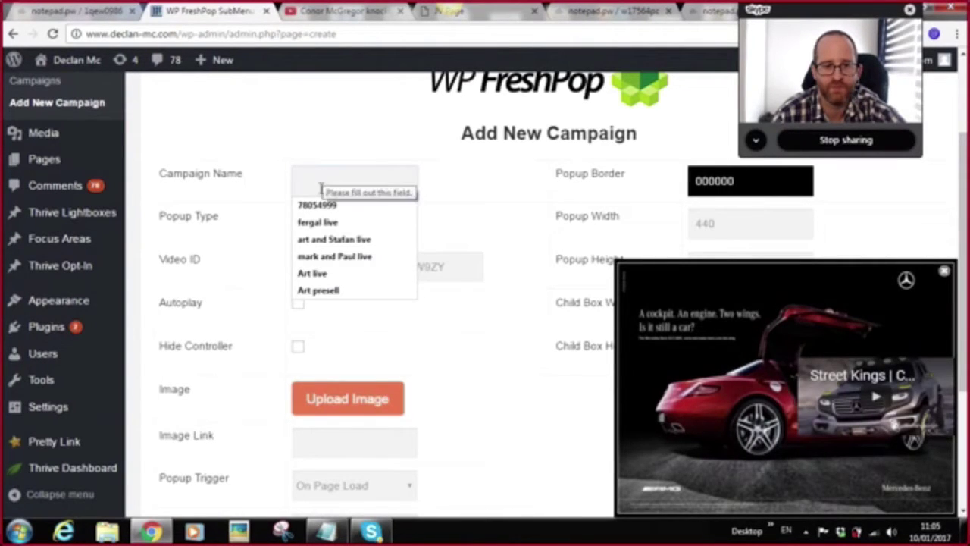
text(De)
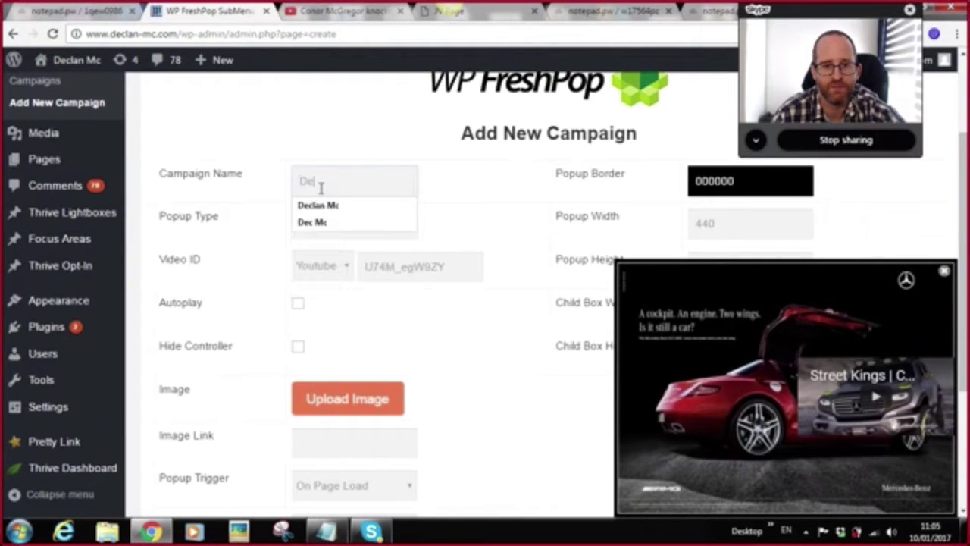
text(c)
click(336, 206)
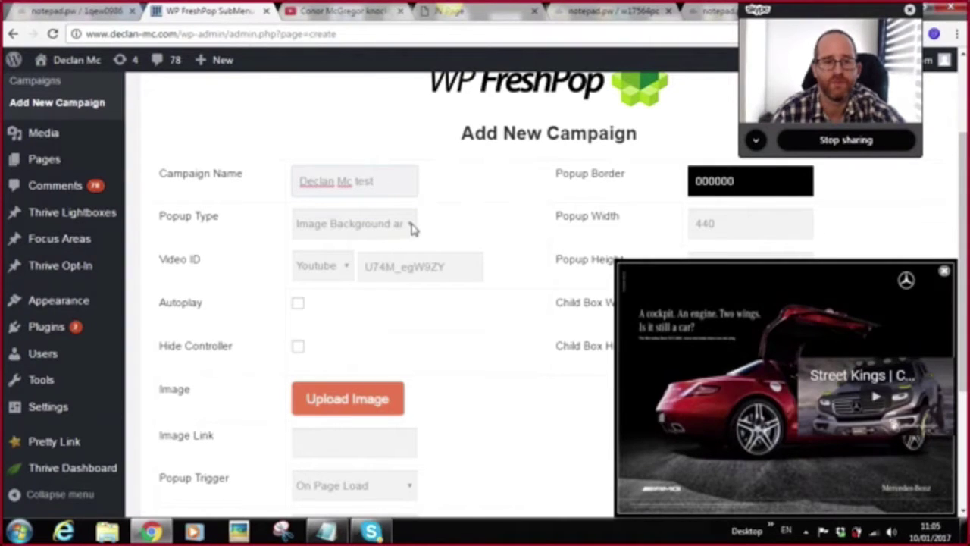
Keep the popup type at Image Background and Video Overlay and choose Youtube as the video source
click(411, 228)
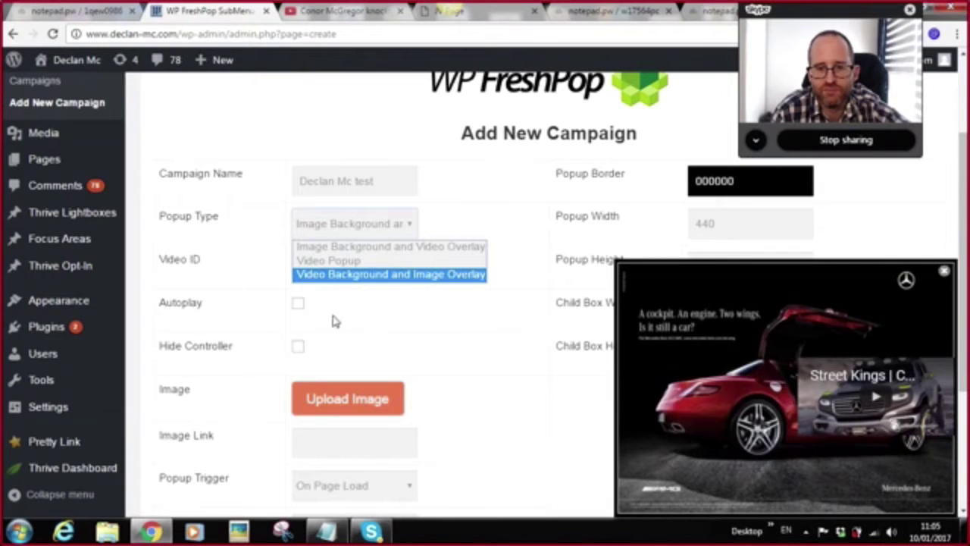
click(412, 254)
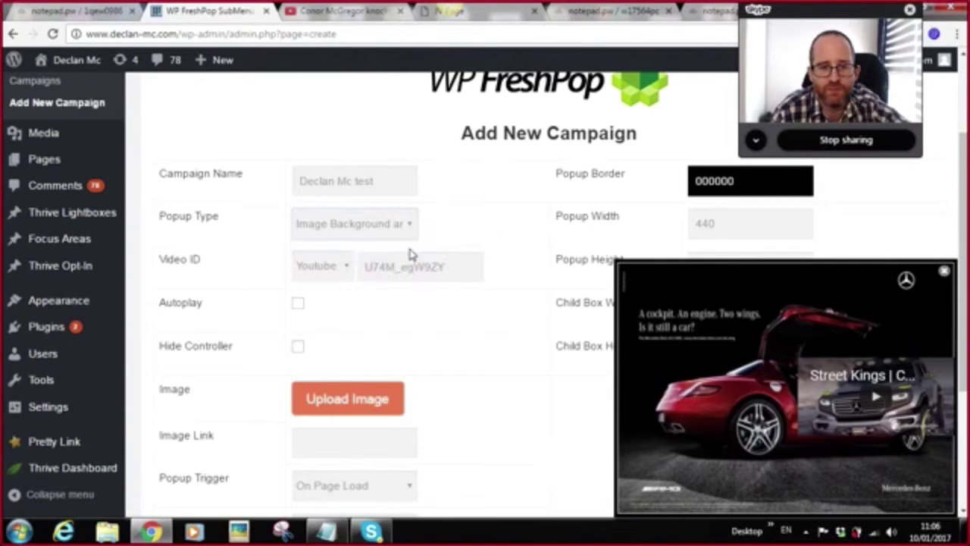
click(347, 271)
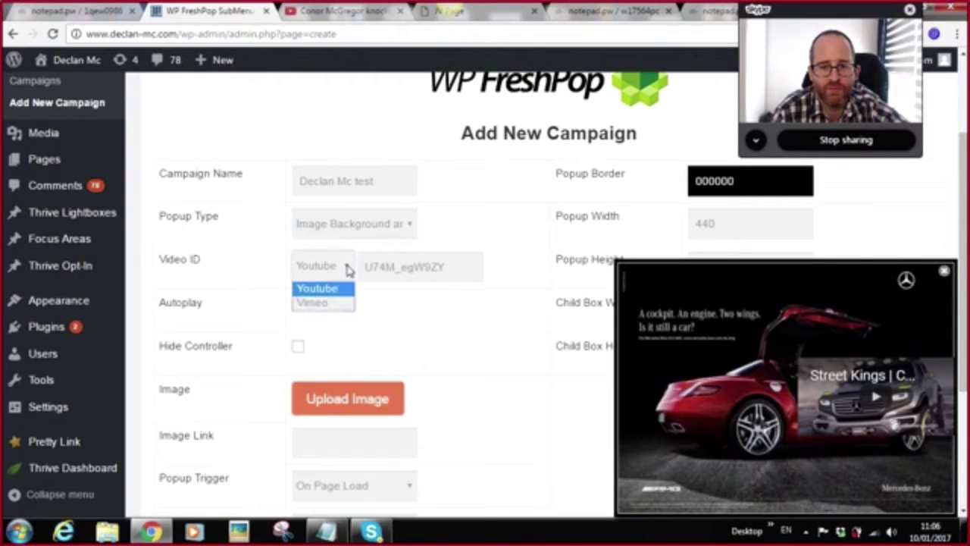
click(318, 289)
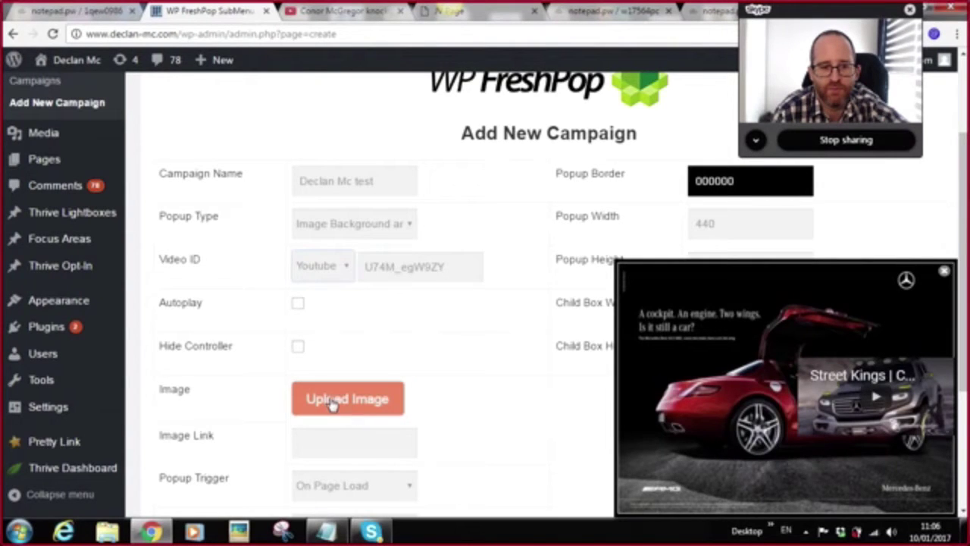
Copy the address of the Conor McGregor YouTube video and paste it as the Video ID, replacing the default ID
click(337, 12)
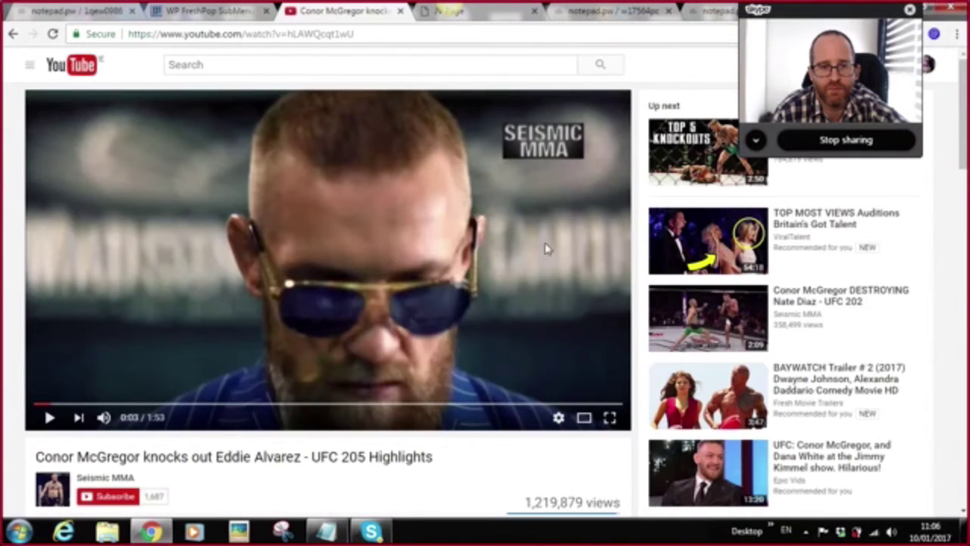
drag(354, 33, 139, 30)
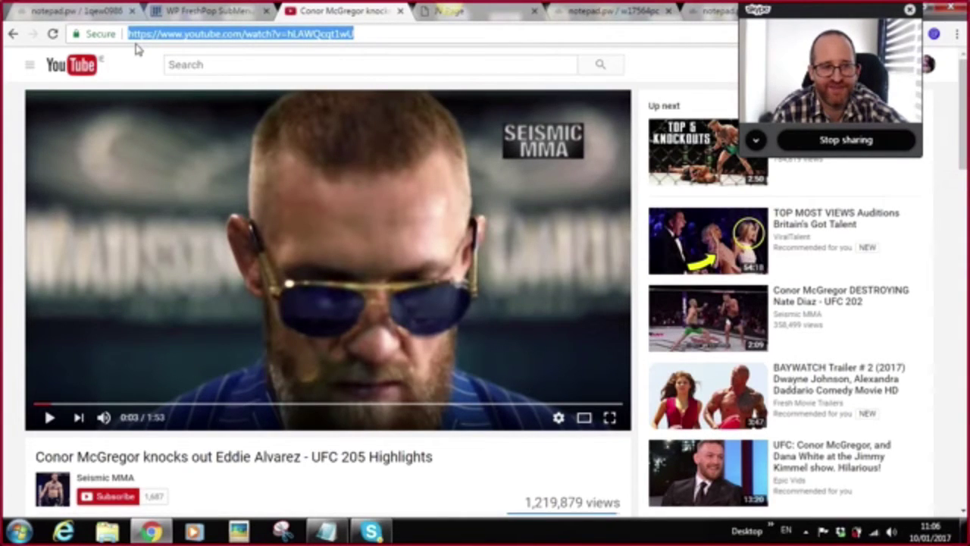
click(216, 14)
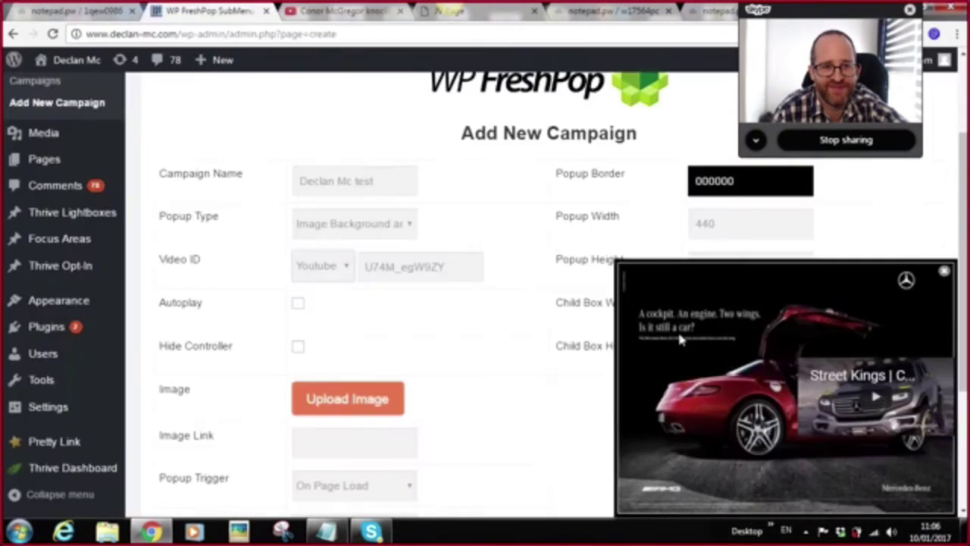
double_click(450, 271)
key(BackSpace)
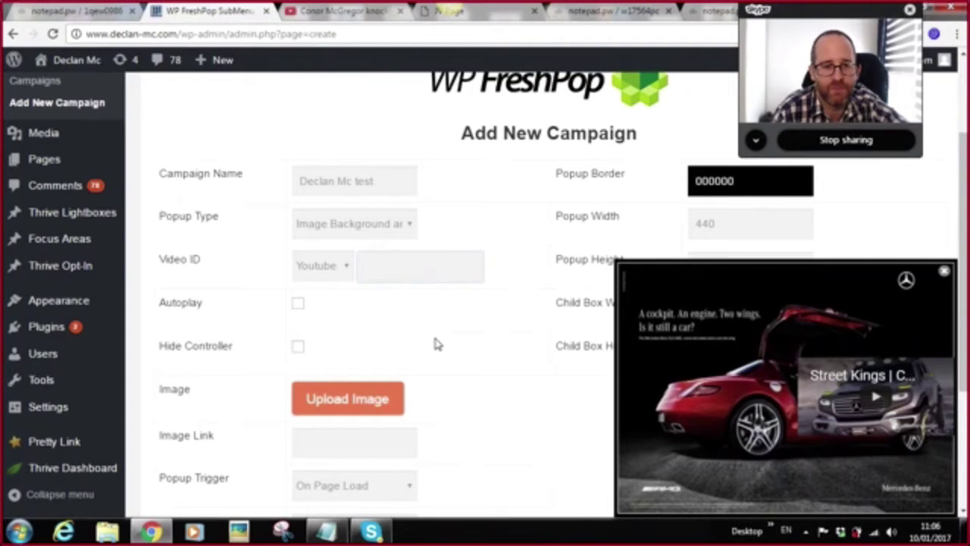
key(ctrl+v)
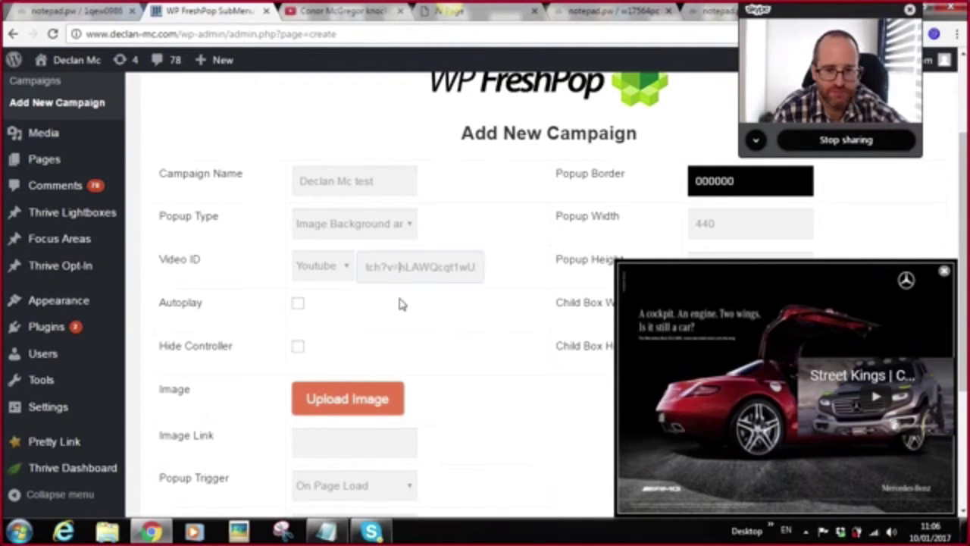
Trim the pasted address in Video ID down to hLAWQcqt1wU and apply it to the popup preview
key(BackSpace)
key(BackSpace)
key(BackSpace)
key(BackSpace)
key(BackSpace)
key(BackSpace)
key(BackSpace)
key(BackSpace)
key(BackSpace)
key(BackSpace)
key(BackSpace)
key(BackSpace)
key(BackSpace)
key(BackSpace)
key(BackSpace)
key(BackSpace)
key(BackSpace)
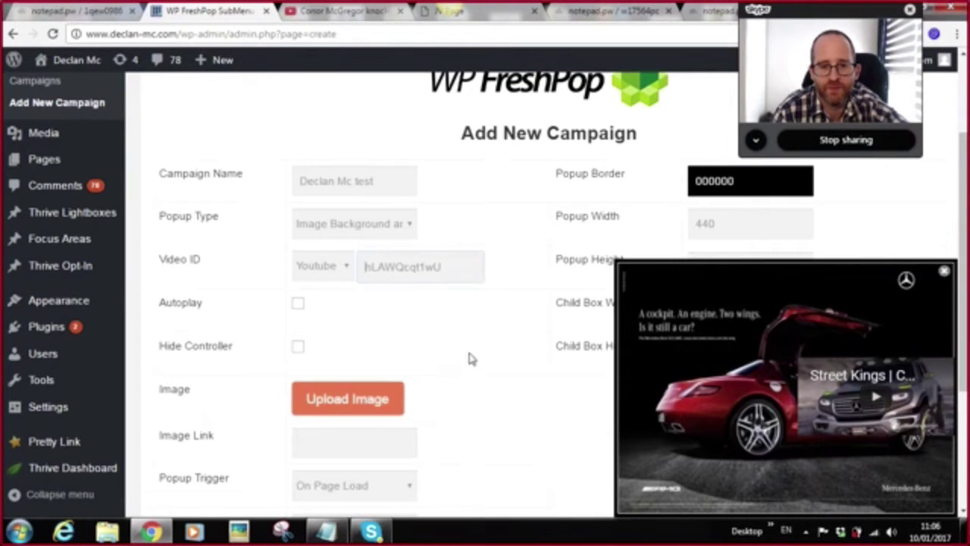
key(Return)
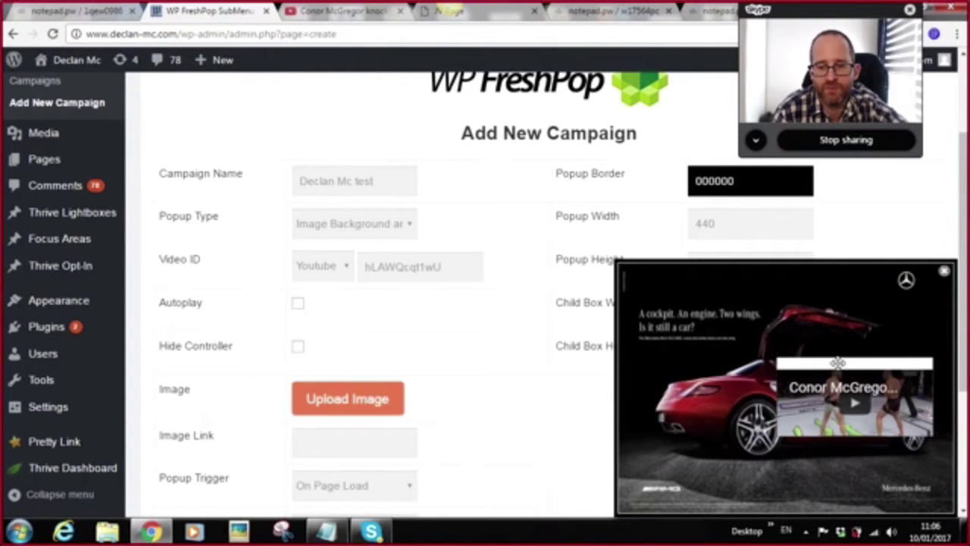
Try moving the video overlay around the popup preview, ending near the lower-left corner of the image
drag(670, 460, 910, 292)
drag(908, 385, 680, 435)
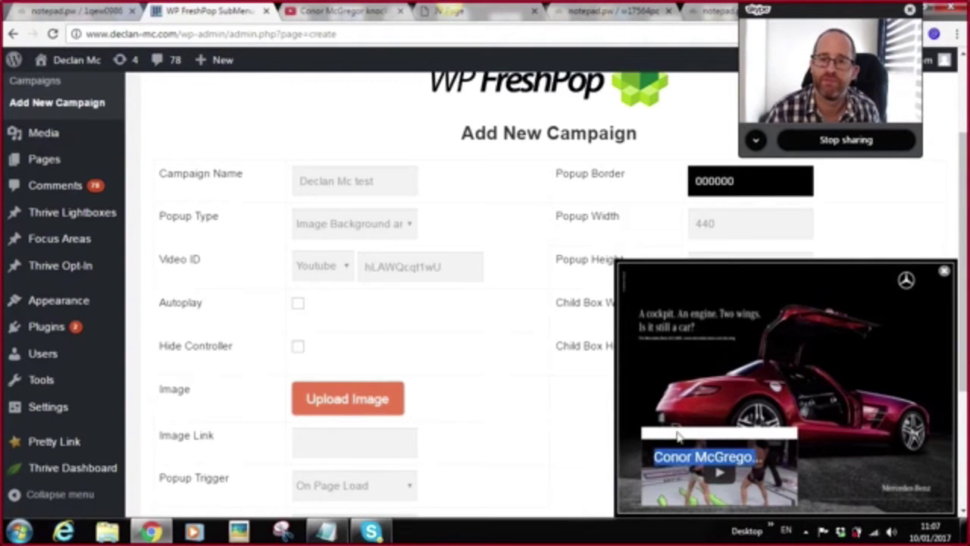
Use eim-ecover.jpg from the media library as the popup image and move the video overlay to its lower-right corner
click(337, 404)
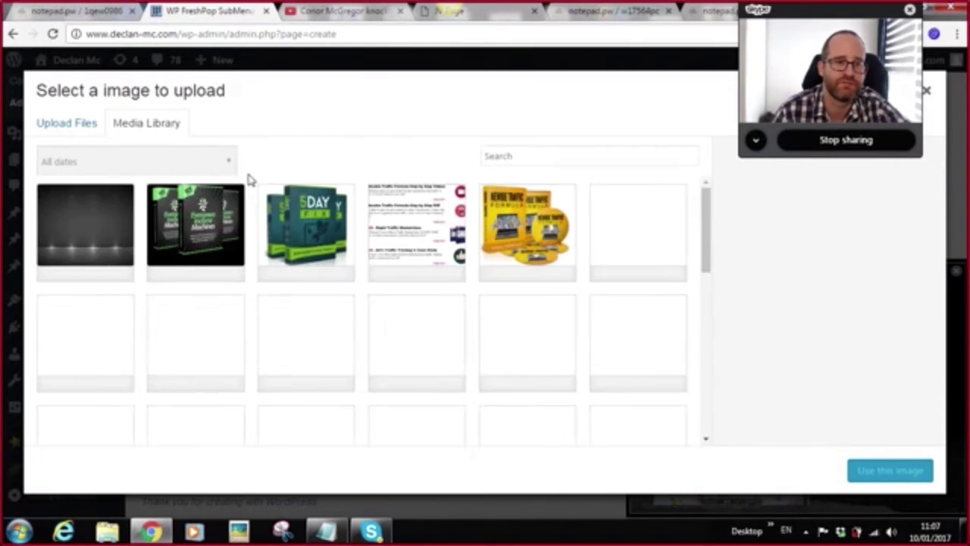
click(194, 222)
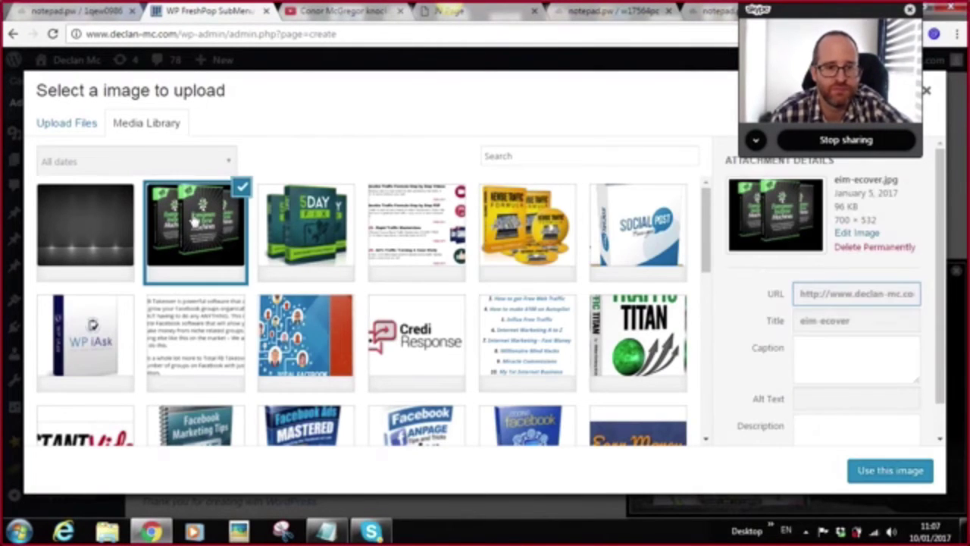
click(882, 474)
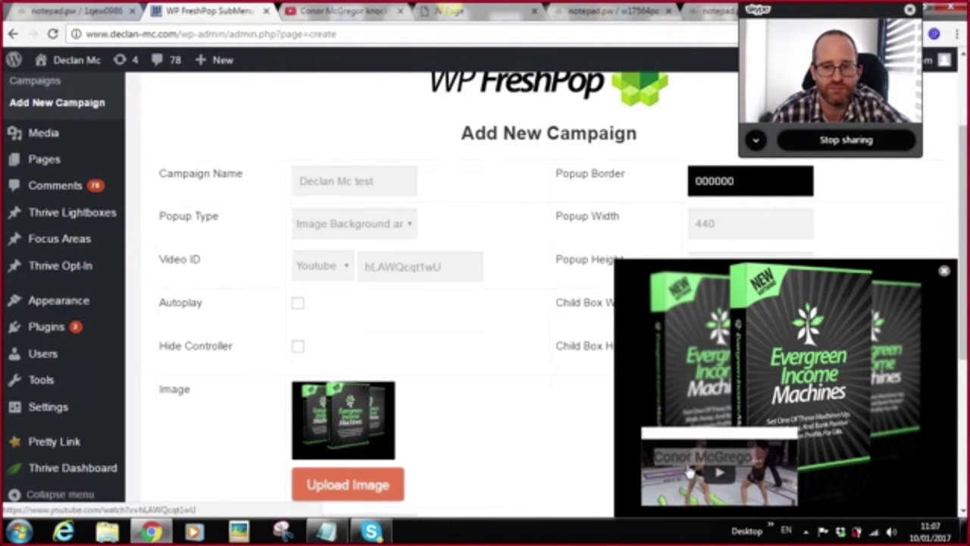
drag(781, 404, 863, 433)
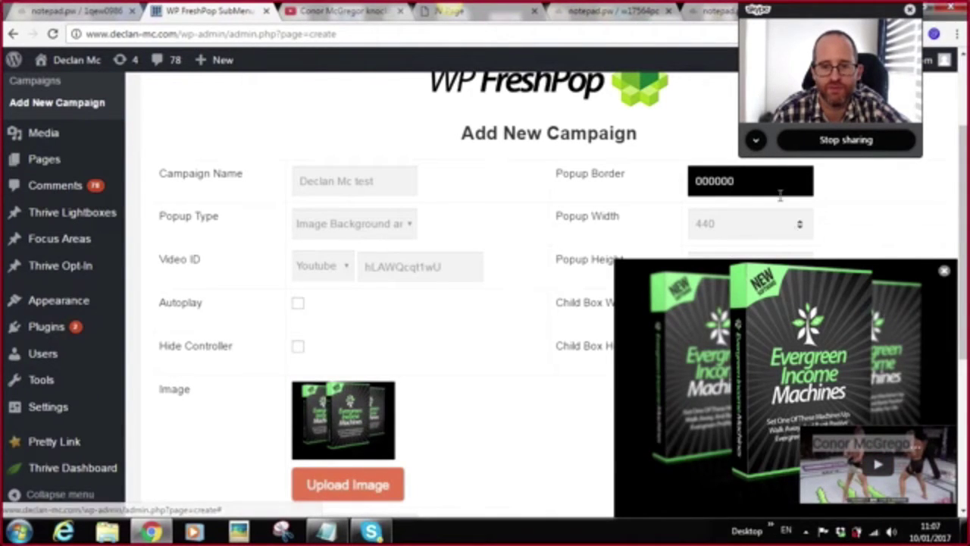
Set the popup border colour to blue, 2847FF
click(752, 179)
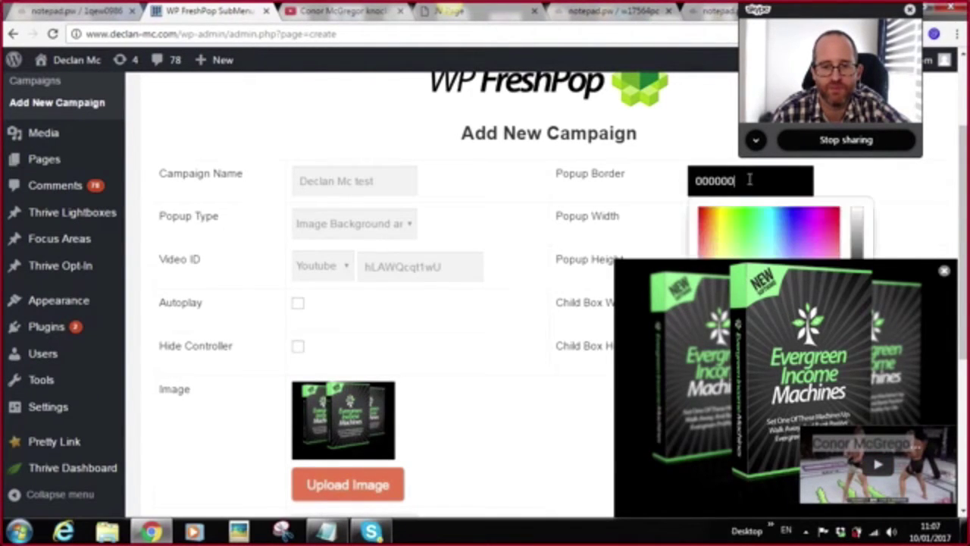
click(836, 214)
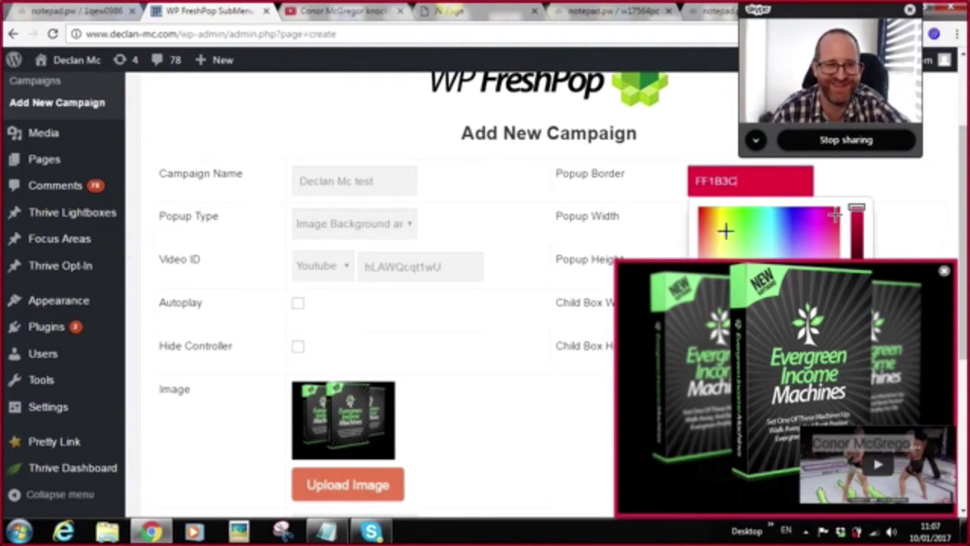
click(788, 218)
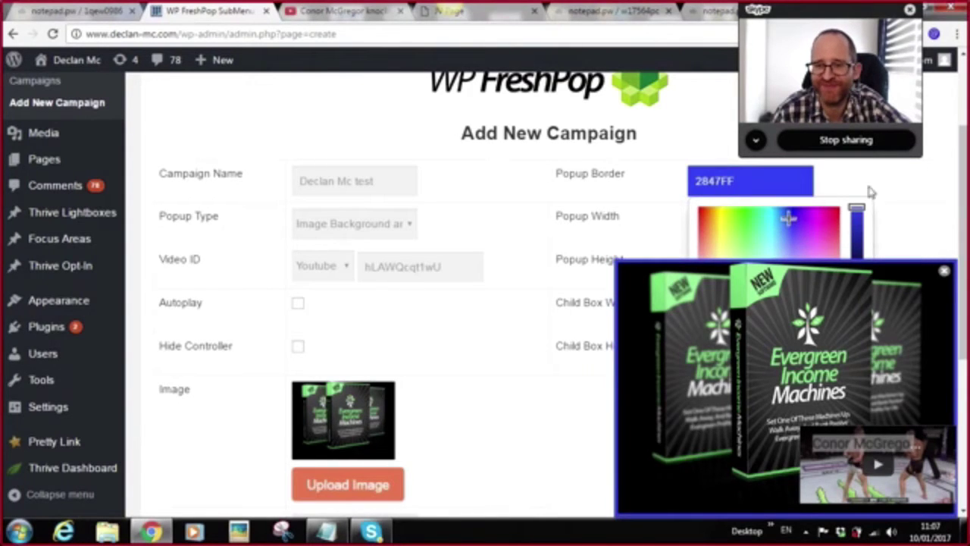
click(890, 176)
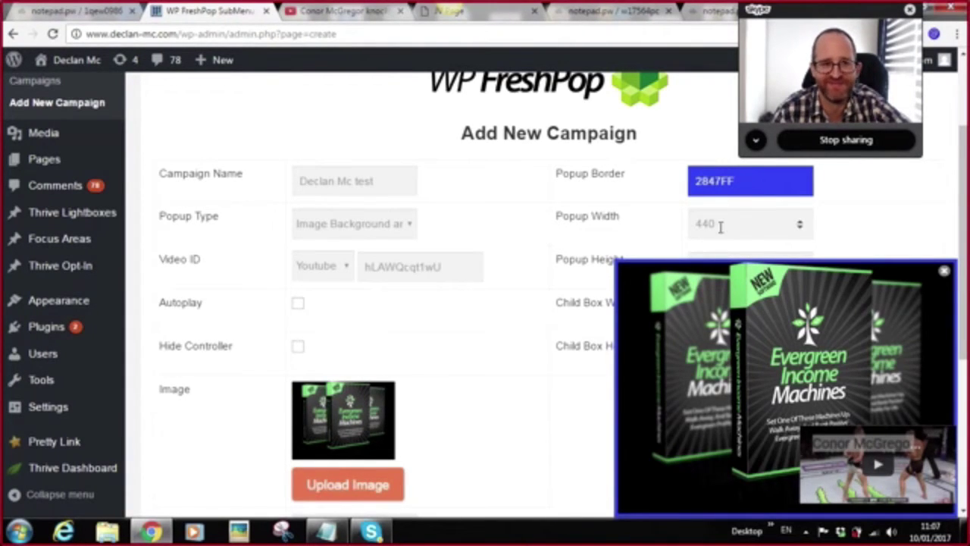
Set the popup width to 421 and apply it to the preview
click(800, 228)
click(800, 229)
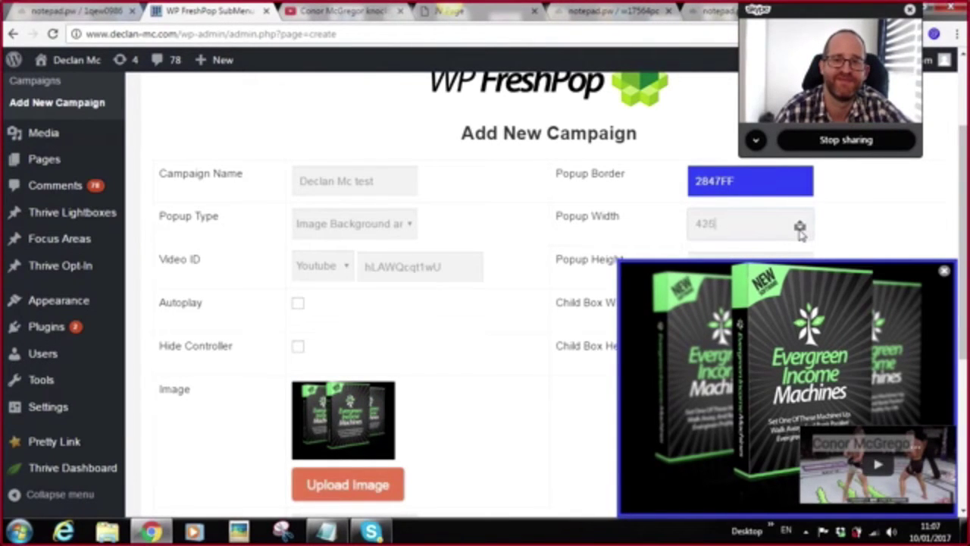
click(800, 231)
click(800, 230)
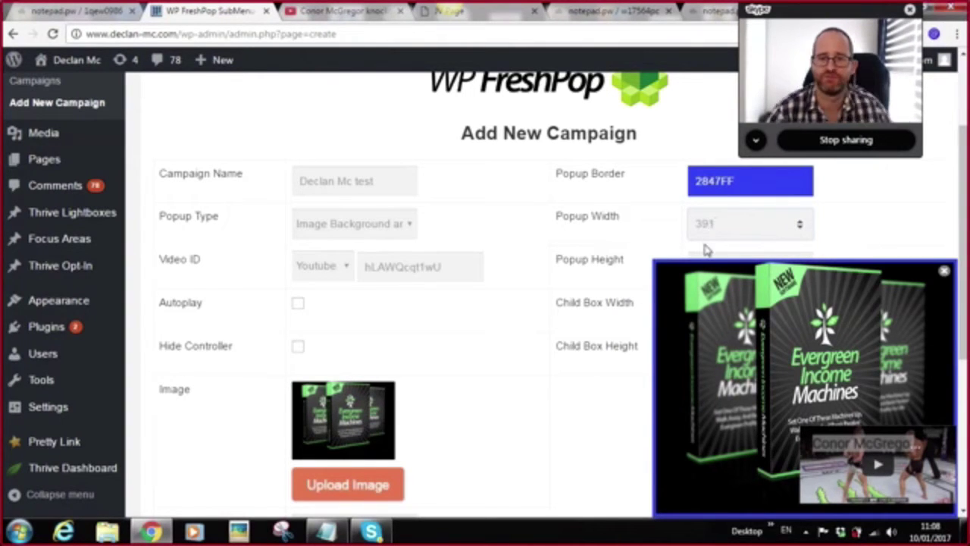
text(421)
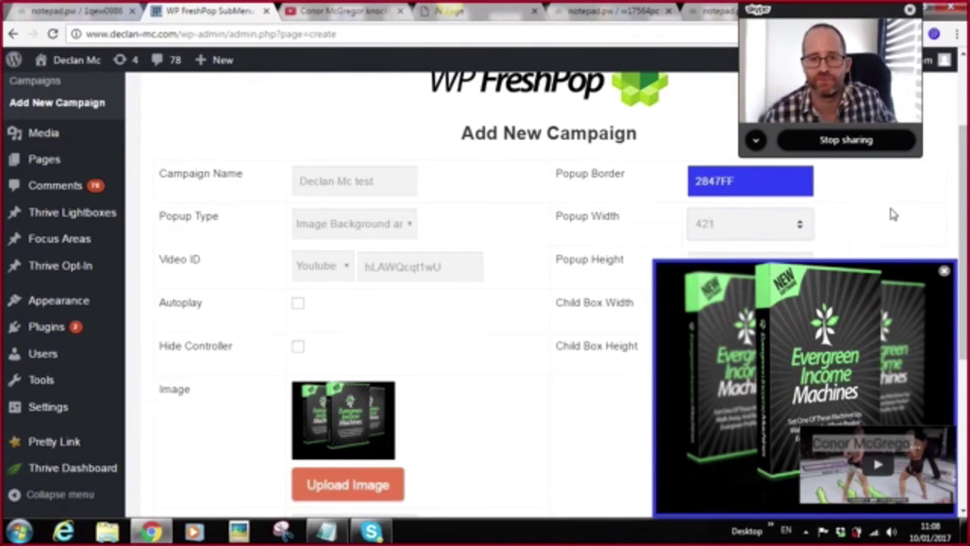
click(891, 216)
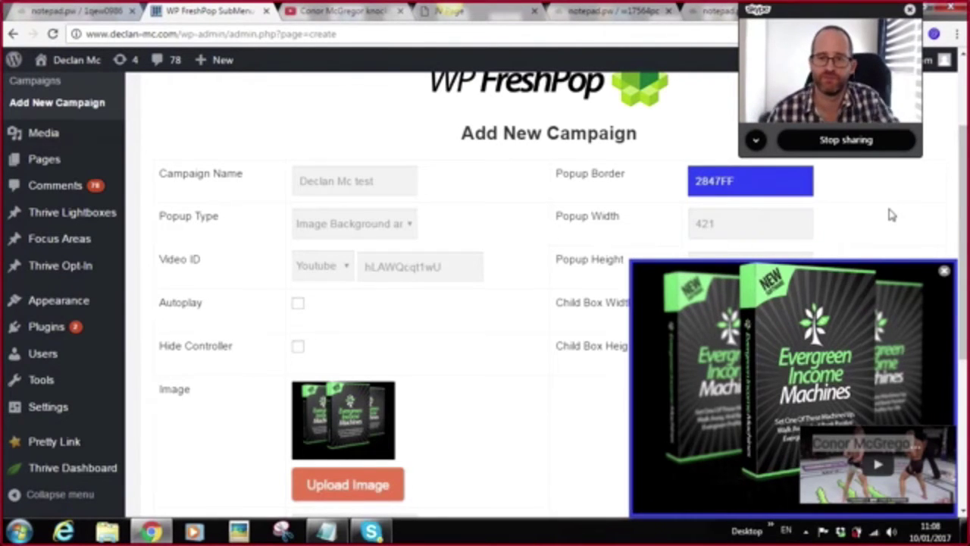
Set the popup height to 231 and apply it to the preview, with the Skype window moved off the size settings
drag(968, 175, 966, 219)
drag(791, 87, 327, 103)
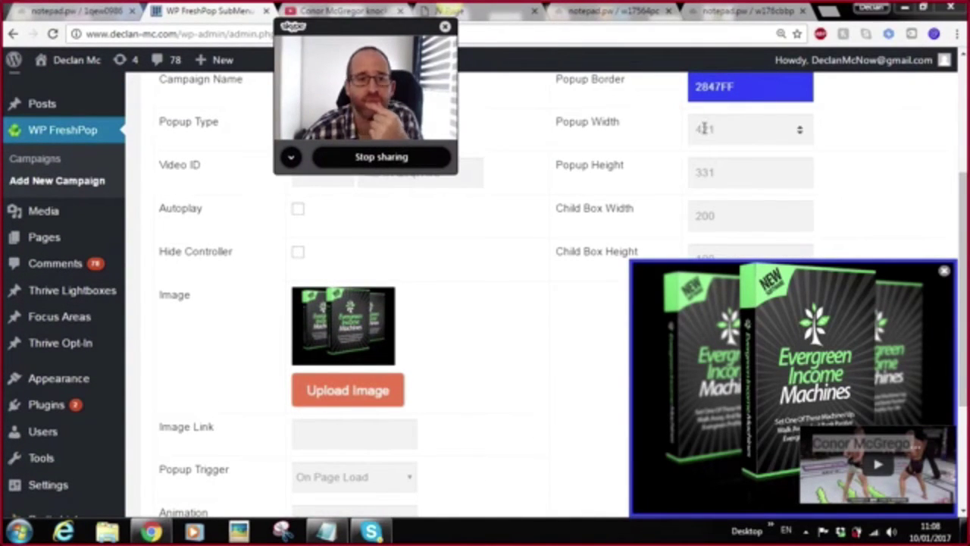
click(699, 172)
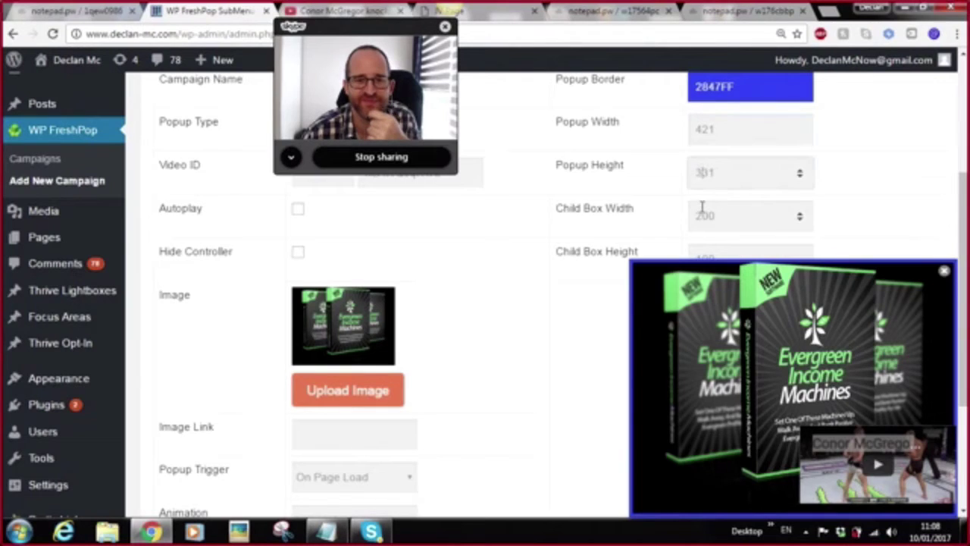
text(2)
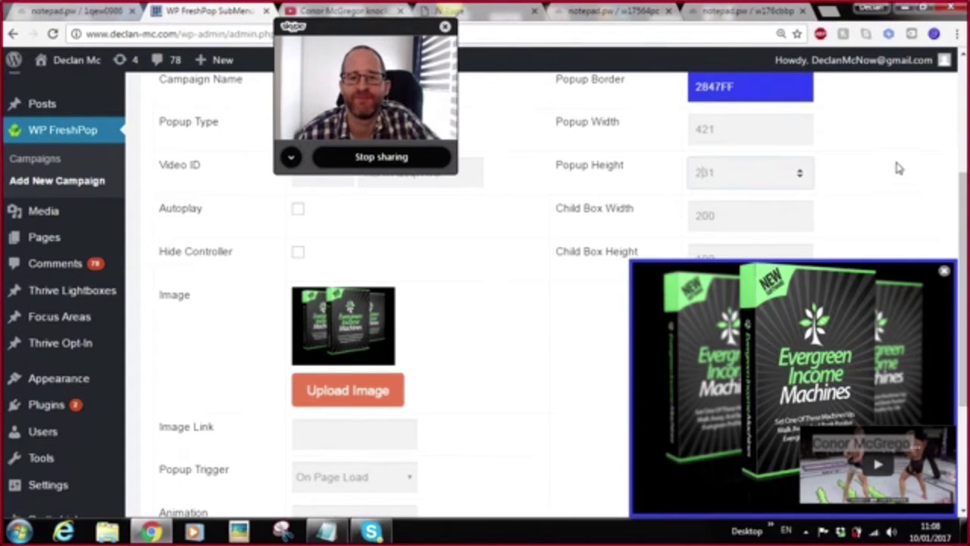
click(896, 177)
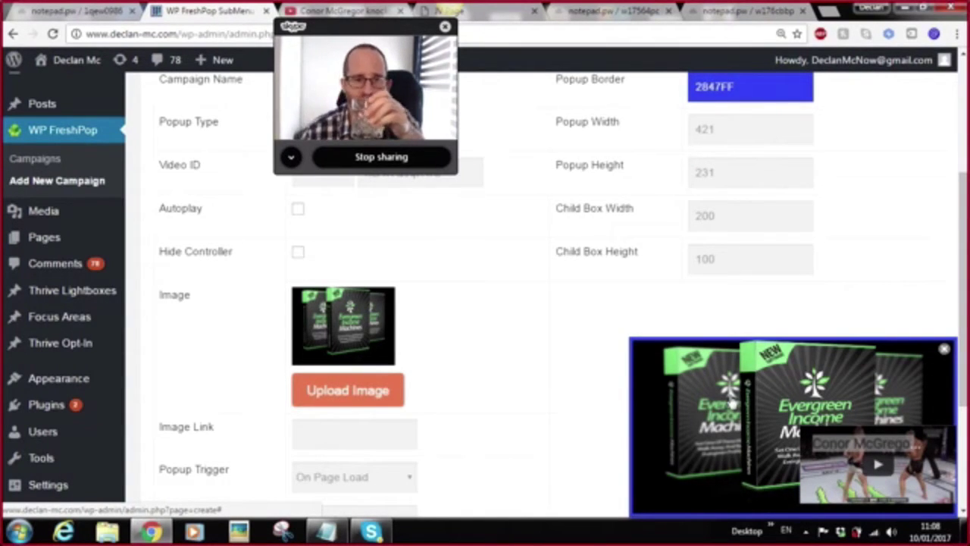
Try a child box width of 300 in the preview, and set it back to 200
click(703, 216)
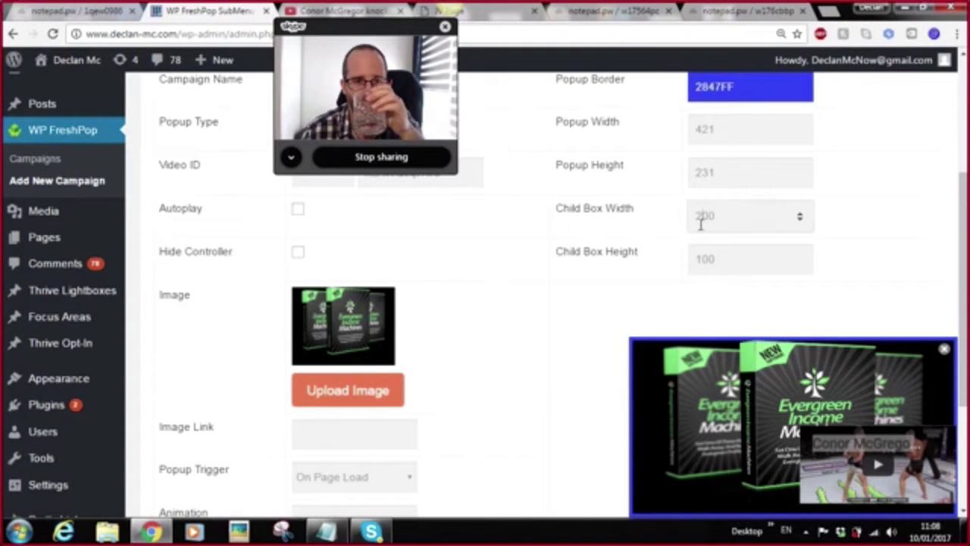
text(50)
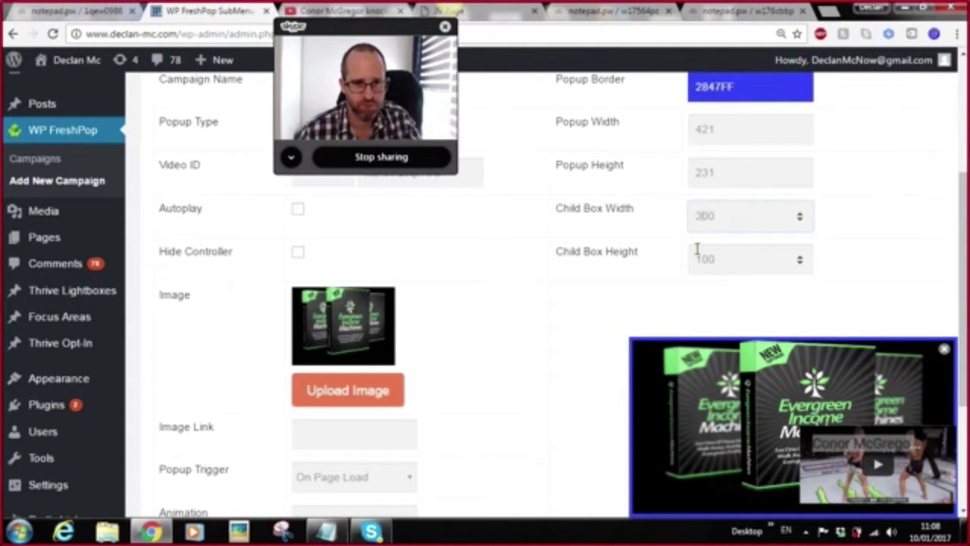
click(864, 224)
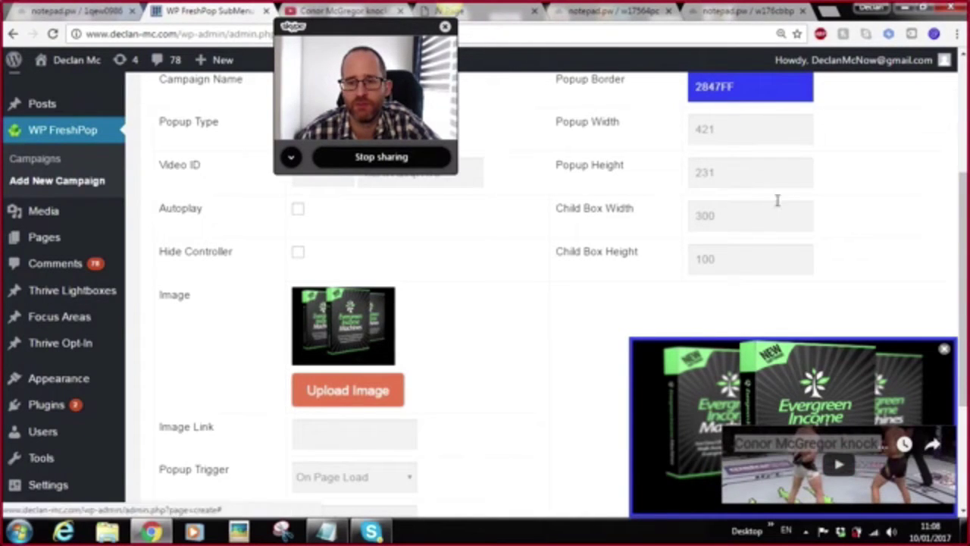
click(705, 216)
key(BackSpace)
text(2)
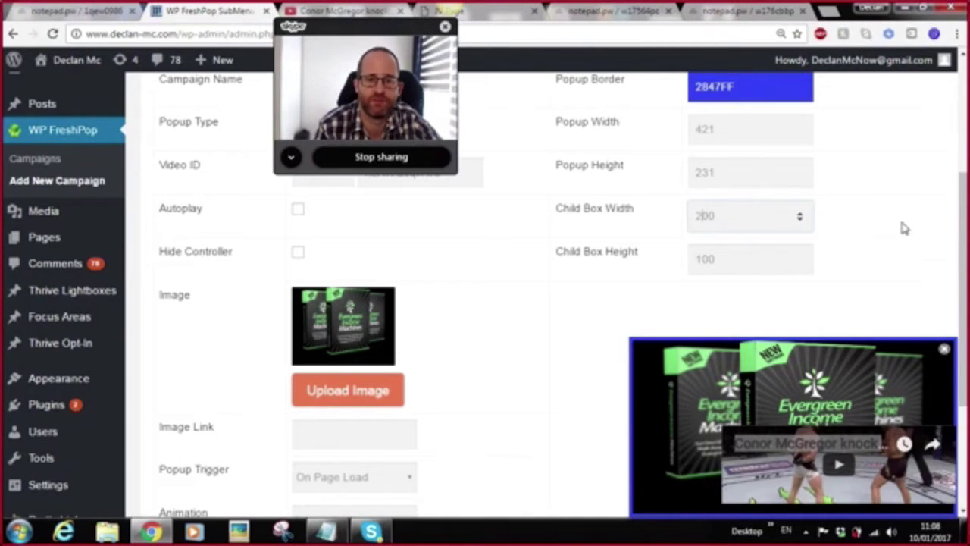
click(857, 258)
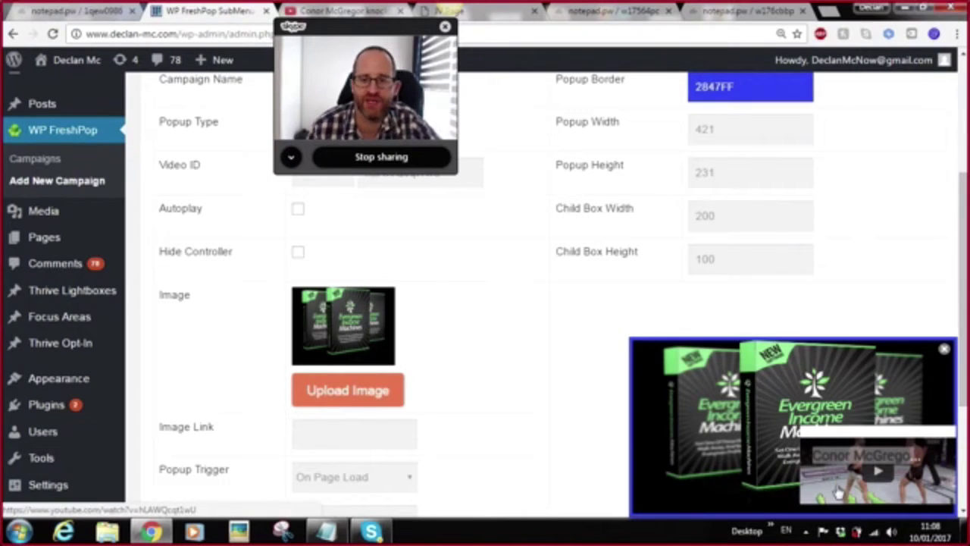
Review the image link field and the available popup trigger options
drag(966, 202, 966, 259)
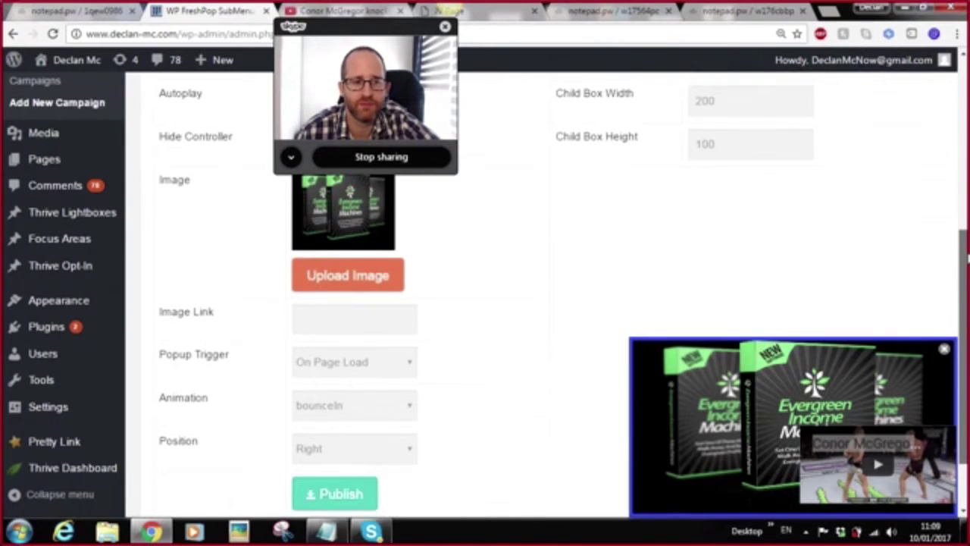
click(342, 307)
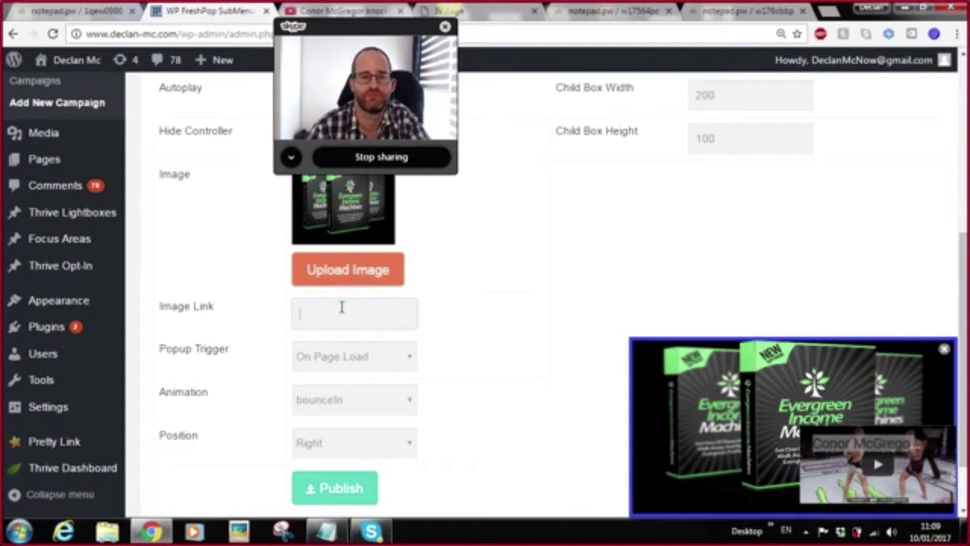
click(409, 359)
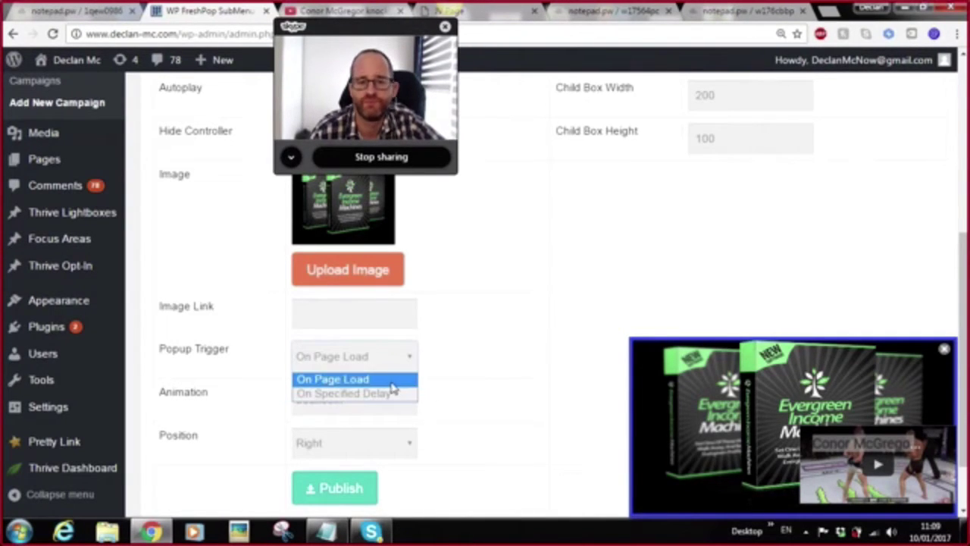
click(475, 415)
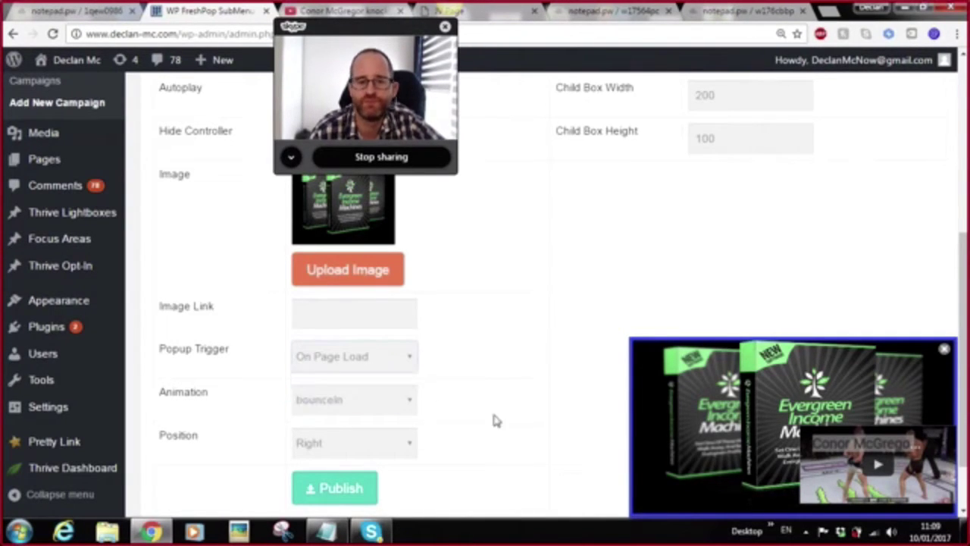
Try the fadeInUpBig animation on the popup, and set the animation to flip
click(408, 403)
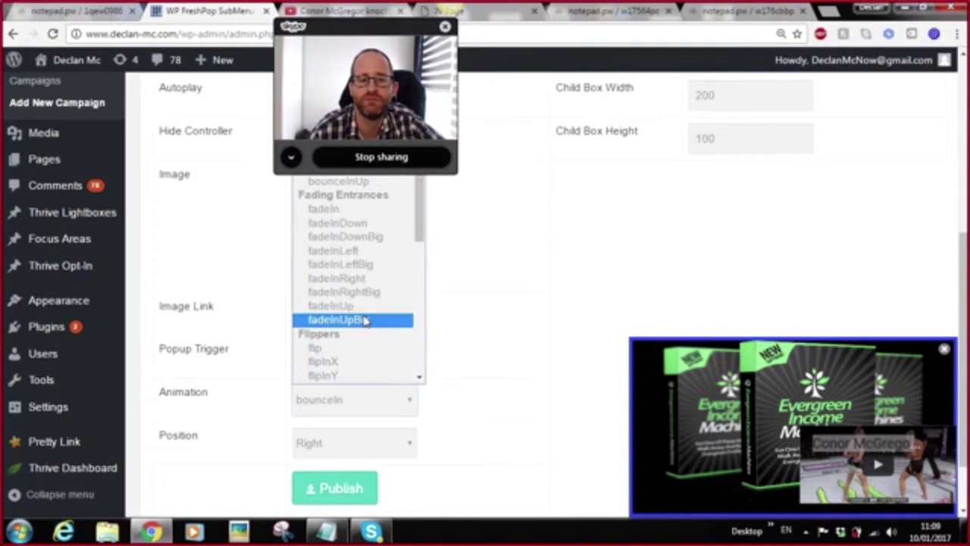
click(370, 320)
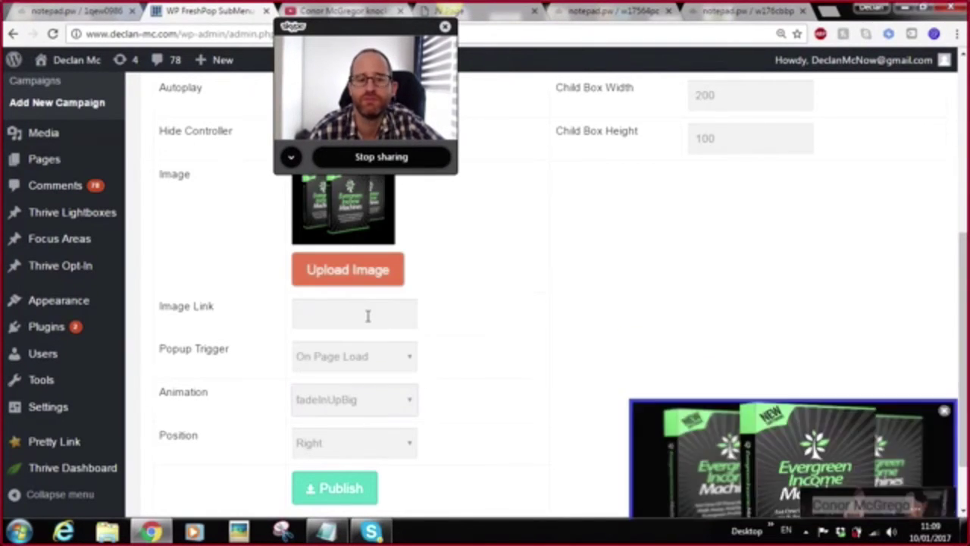
click(407, 404)
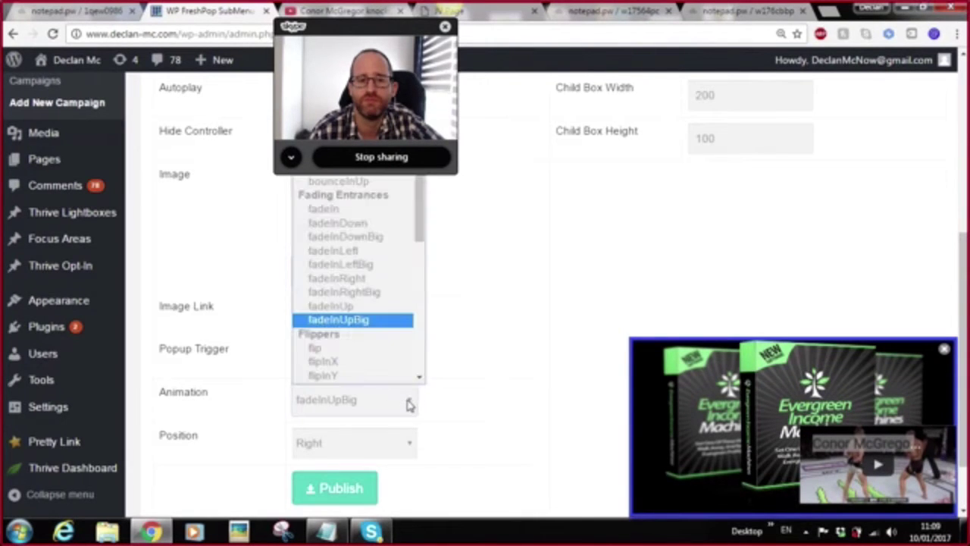
click(348, 348)
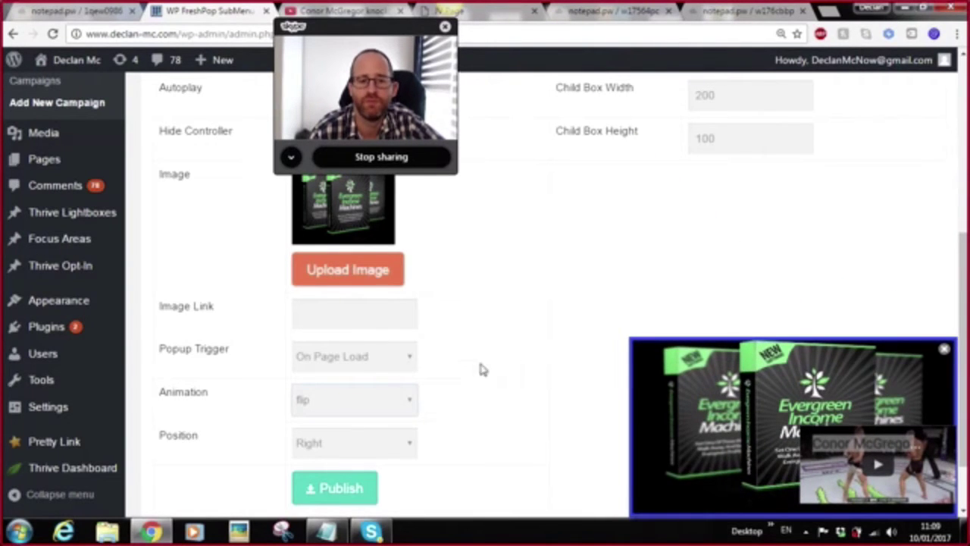
Set the popup position to Left and publish the campaign
click(411, 448)
click(332, 483)
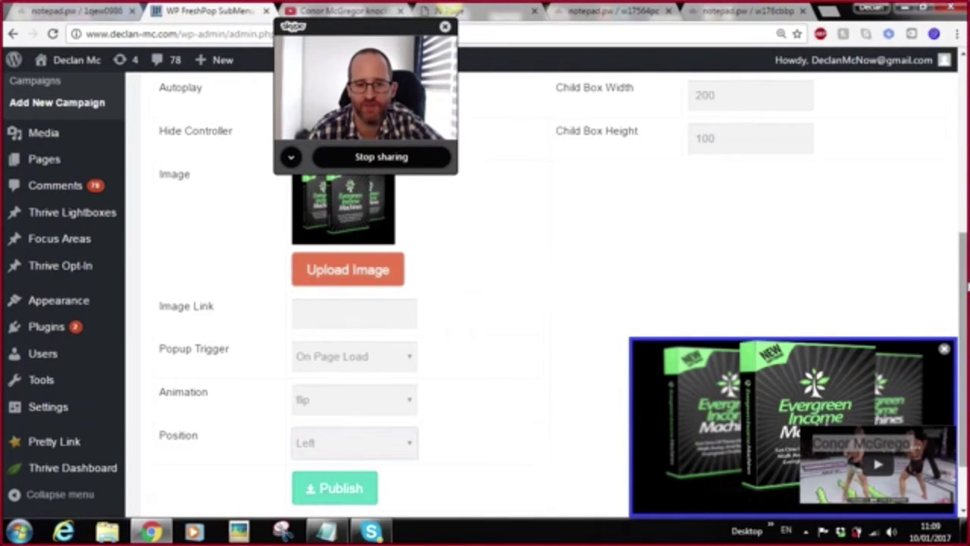
scroll(964, 292, down, 1)
scroll(965, 292, down, 1)
scroll(964, 295, up, 2)
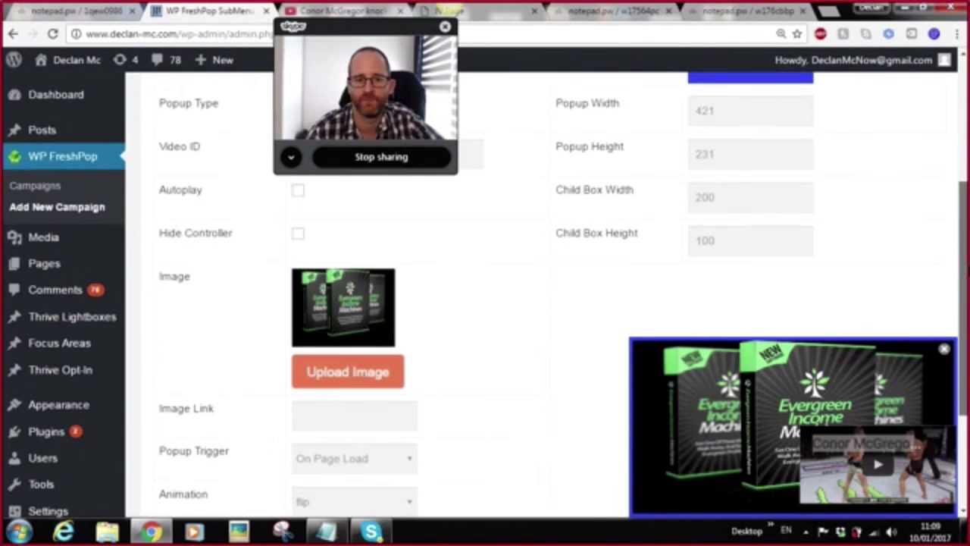
scroll(966, 307, down, 1)
scroll(966, 307, down, 2)
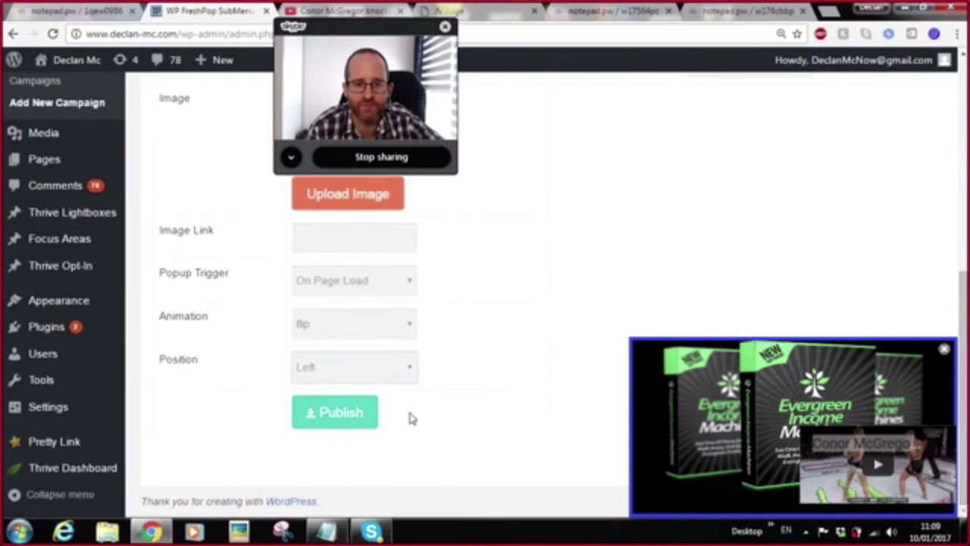
click(340, 418)
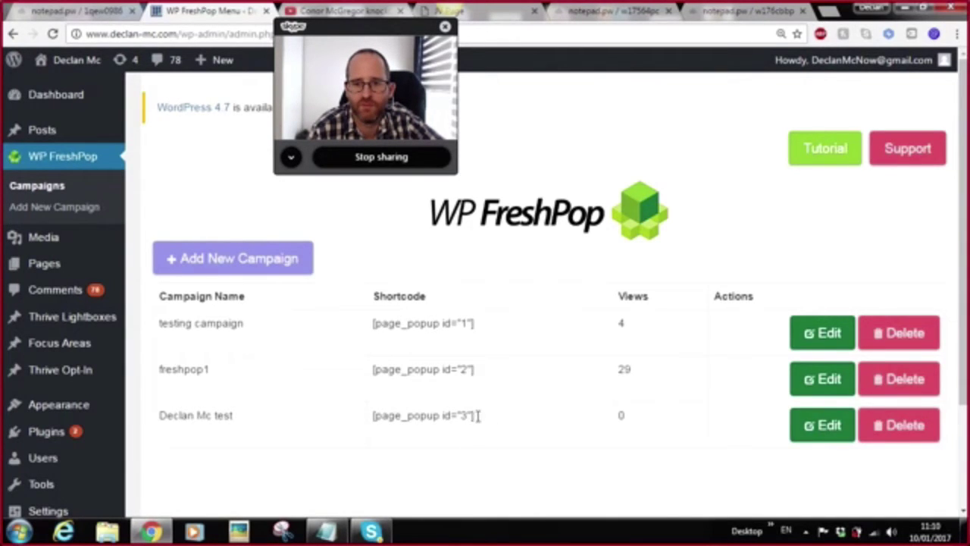
Copy the new campaign's shortcode, [page_popup id="3"], from the campaign list
drag(474, 415, 372, 415)
key(ctrl+c)
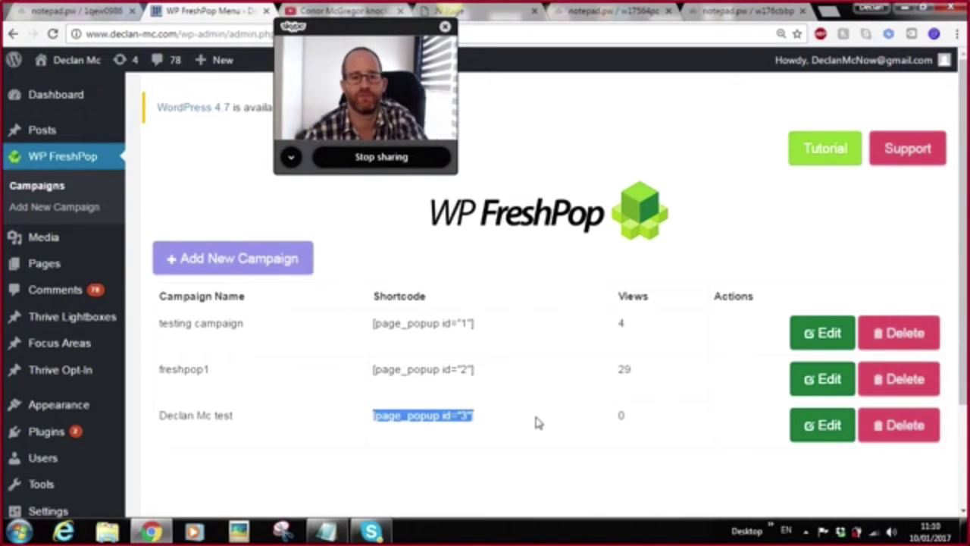
click(691, 331)
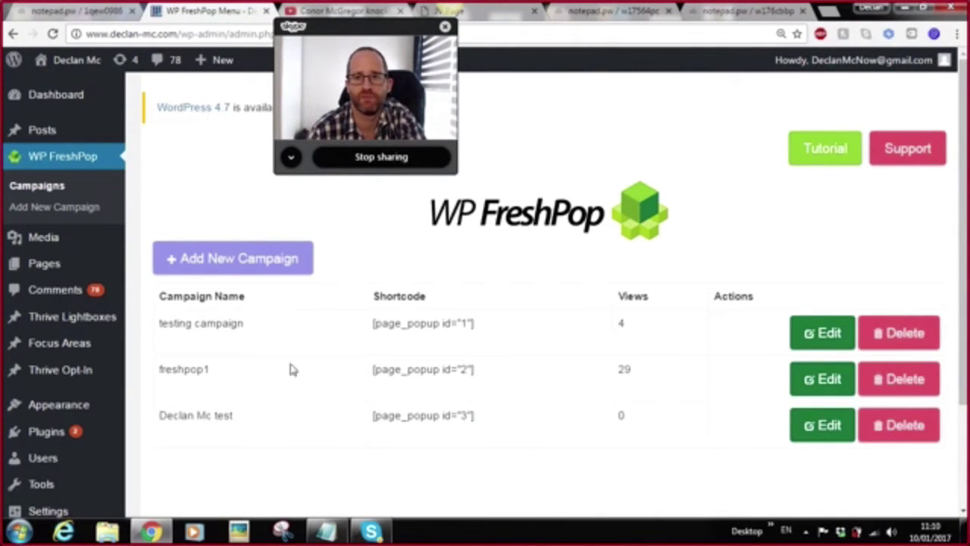
Create a new WordPress post titled "Mike Test" and save it as a draft
mouse_move(56, 131)
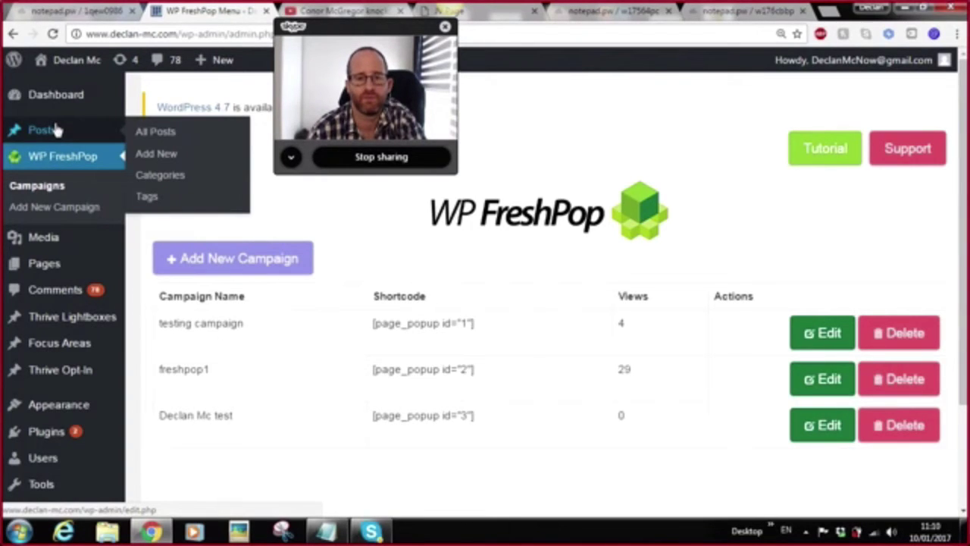
click(56, 130)
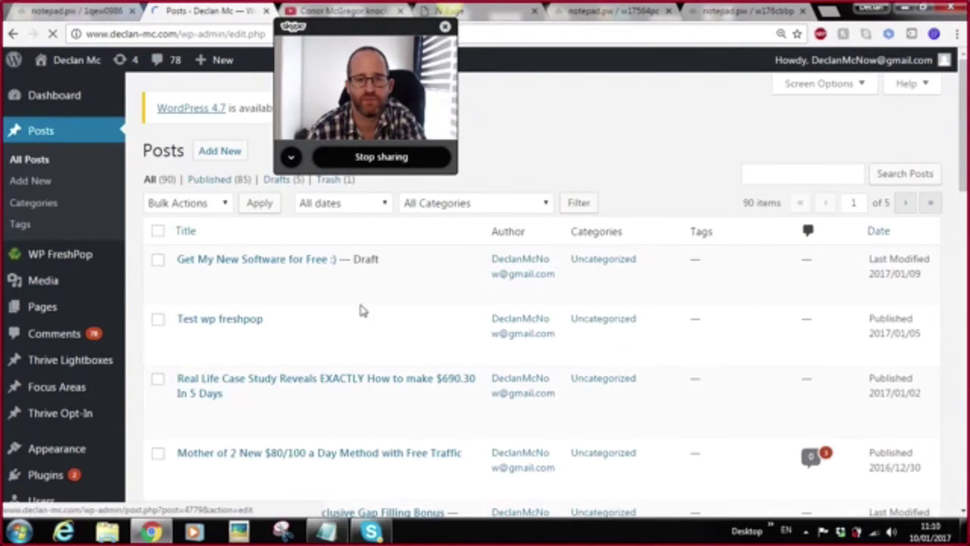
mouse_move(336, 316)
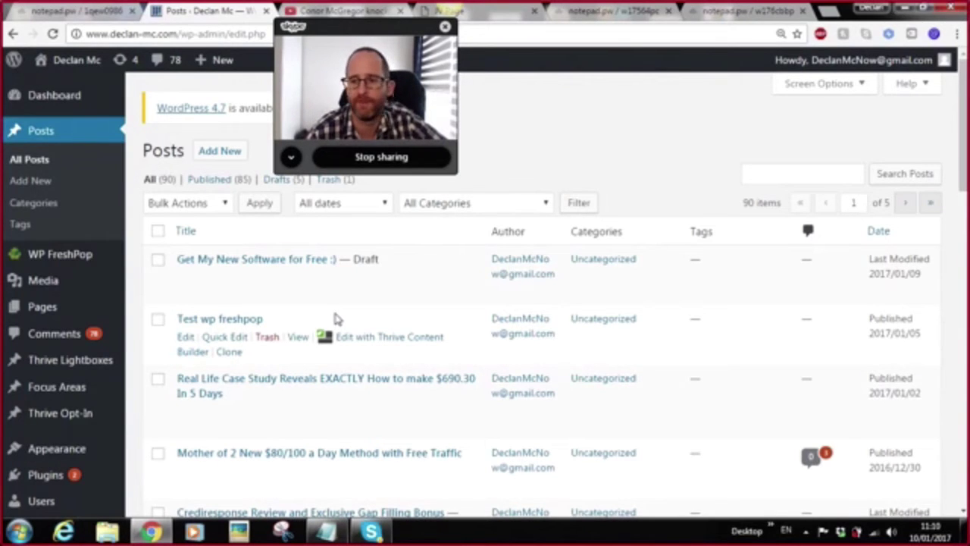
click(216, 160)
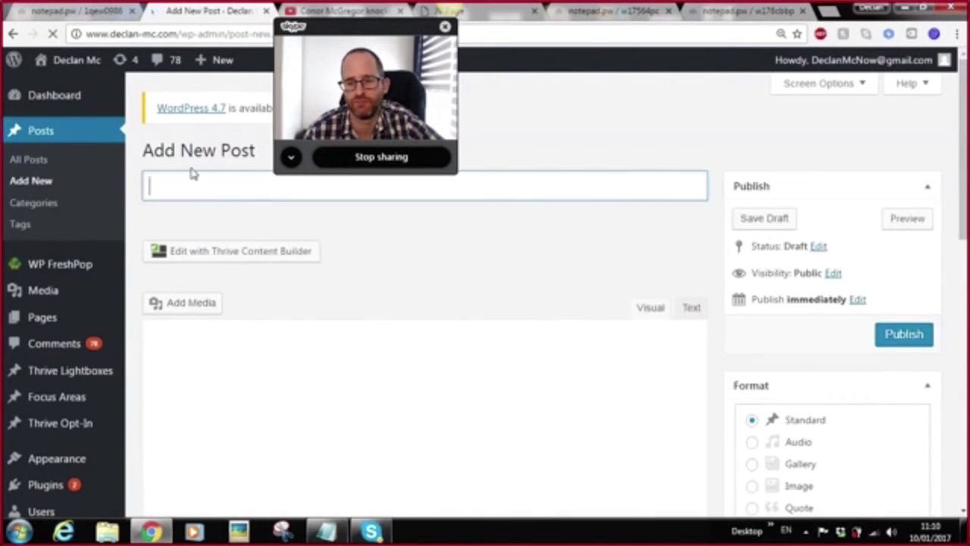
text(Mik)
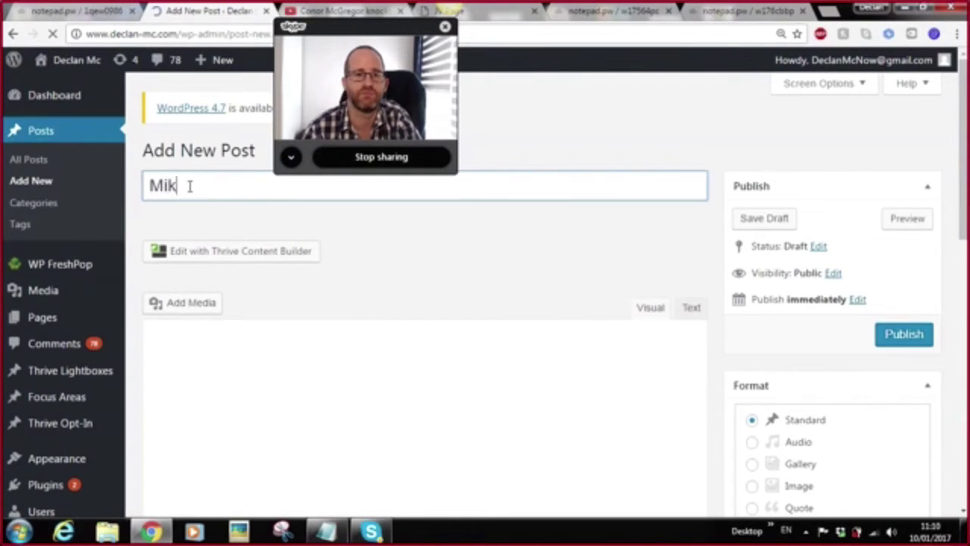
text(e T)
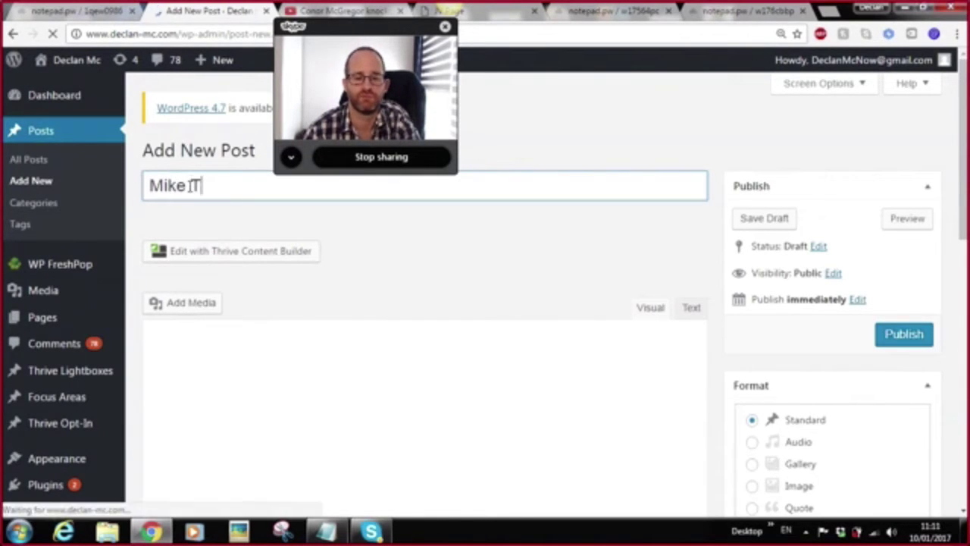
text(est)
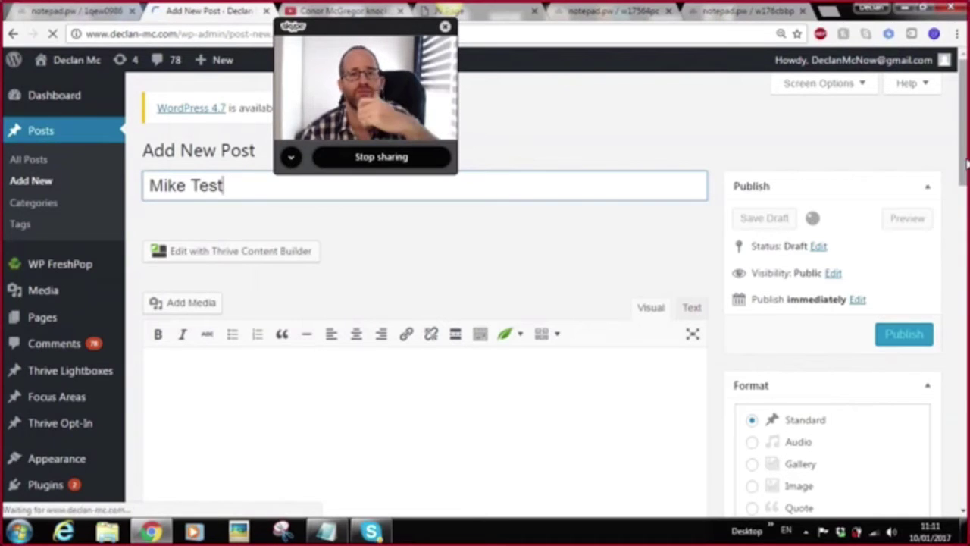
scroll(336, 380, down, 1)
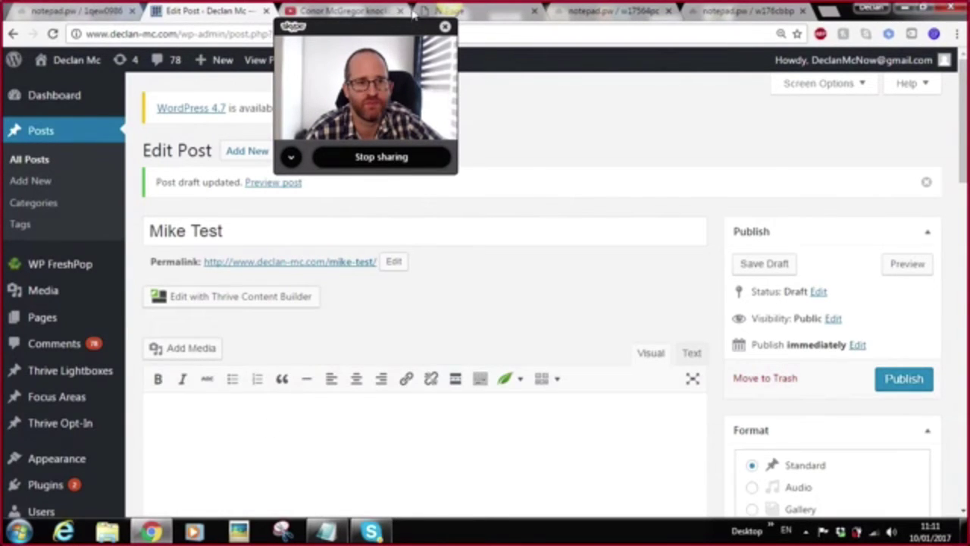
Close the YouTube video page and paste the shortcode [page_popup id="3"] into the body of the post
click(399, 10)
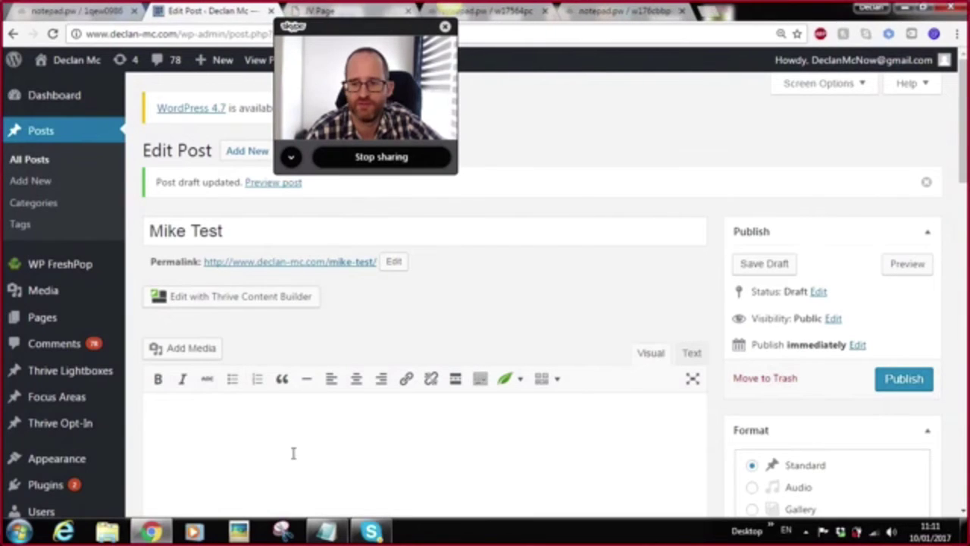
click(264, 443)
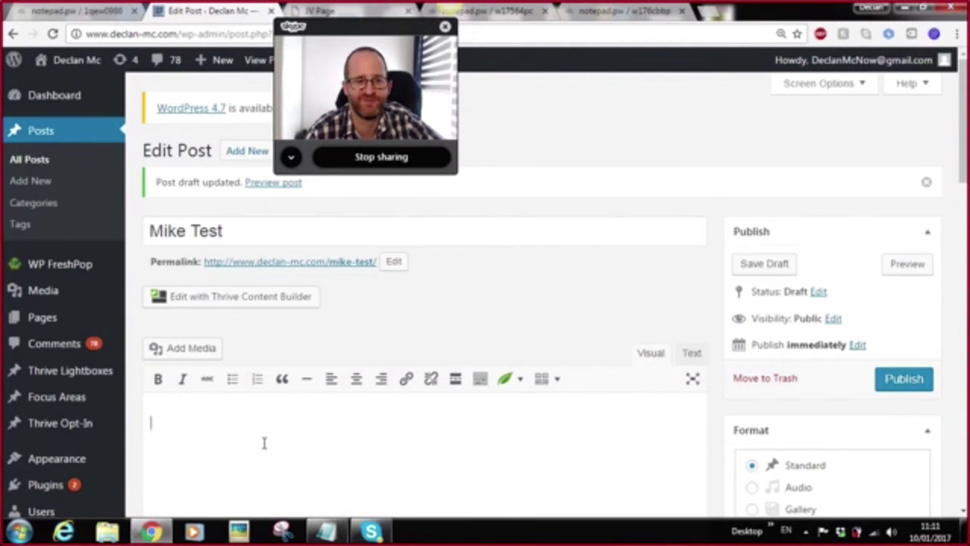
key(ctrl+v)
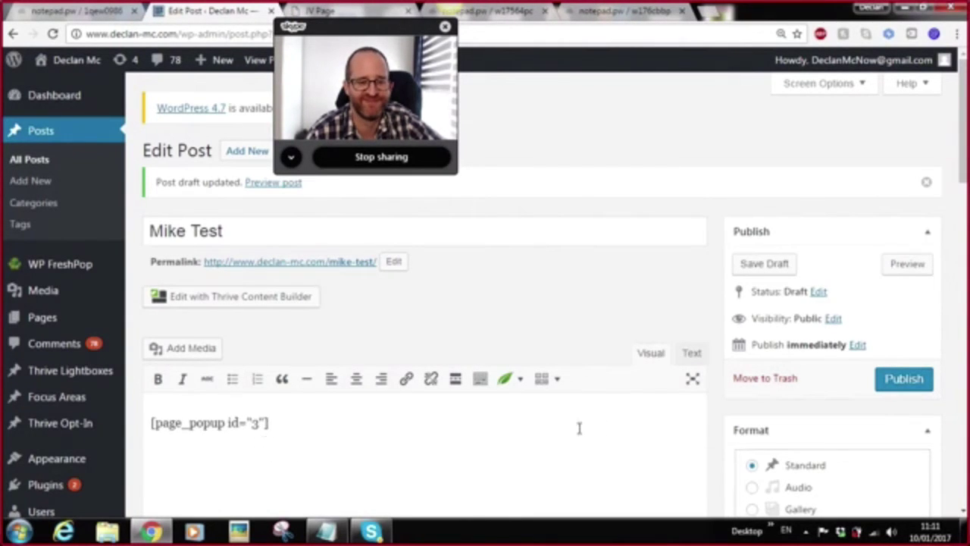
Publish the post and open its live page to check the popup
click(904, 385)
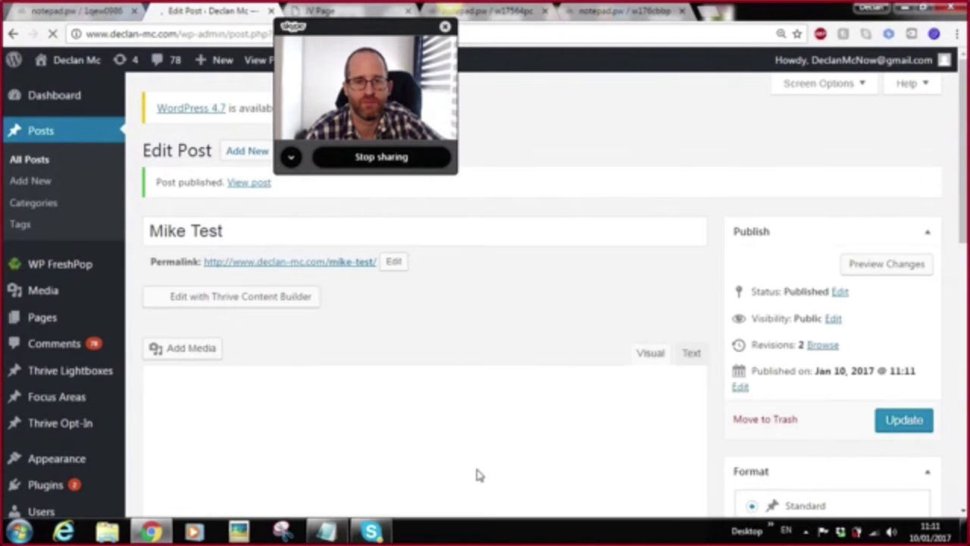
click(339, 270)
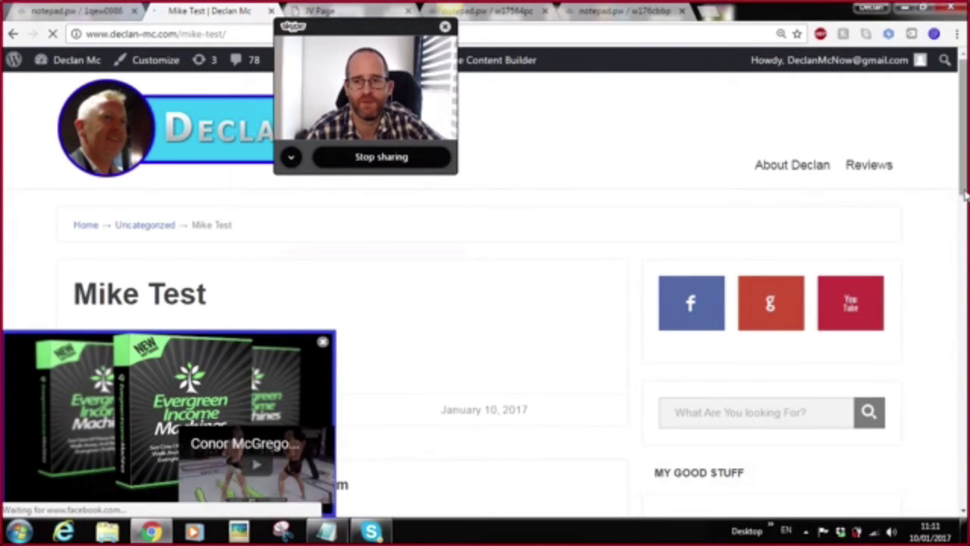
scroll(314, 291, down, 1)
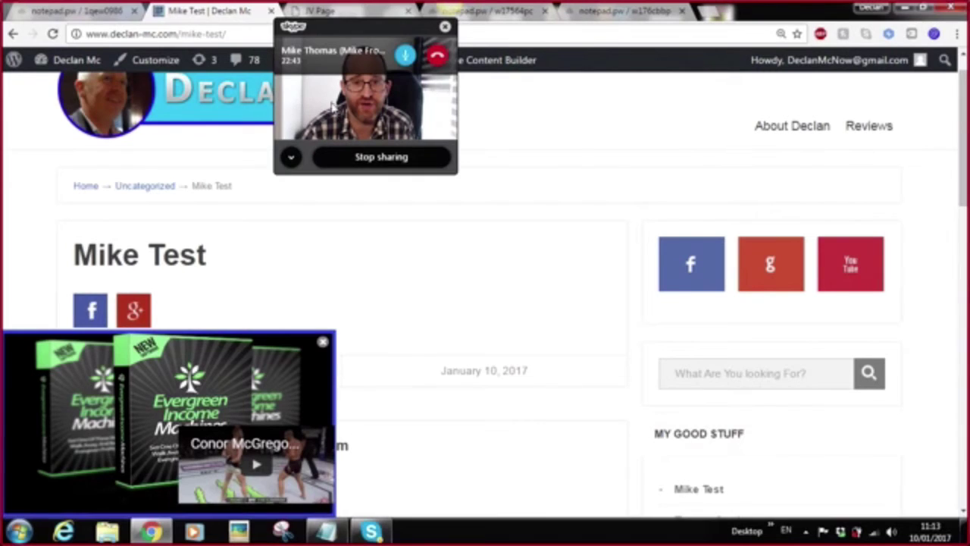
Move the floating Skype call window off the site's header banner
drag(359, 177, 421, 231)
drag(392, 160, 450, 209)
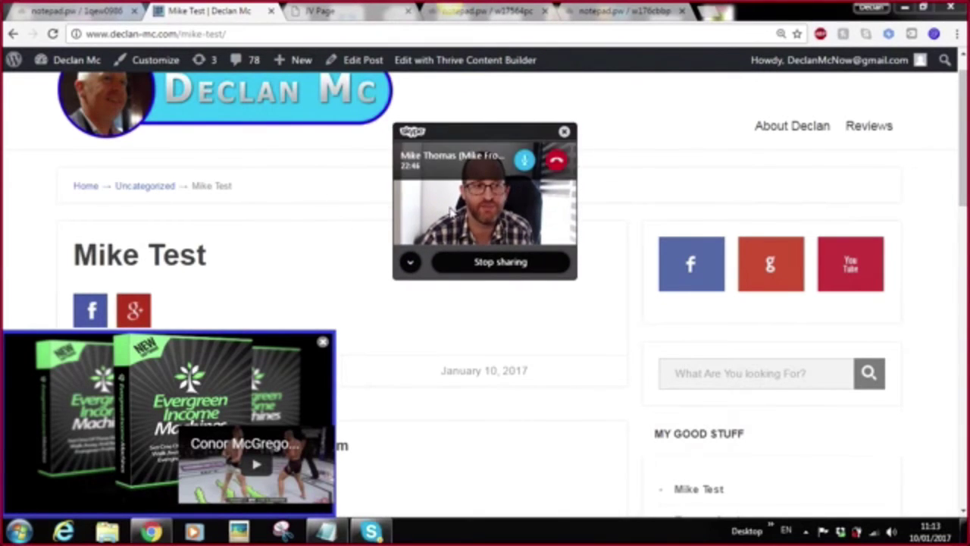
mouse_move(522, 274)
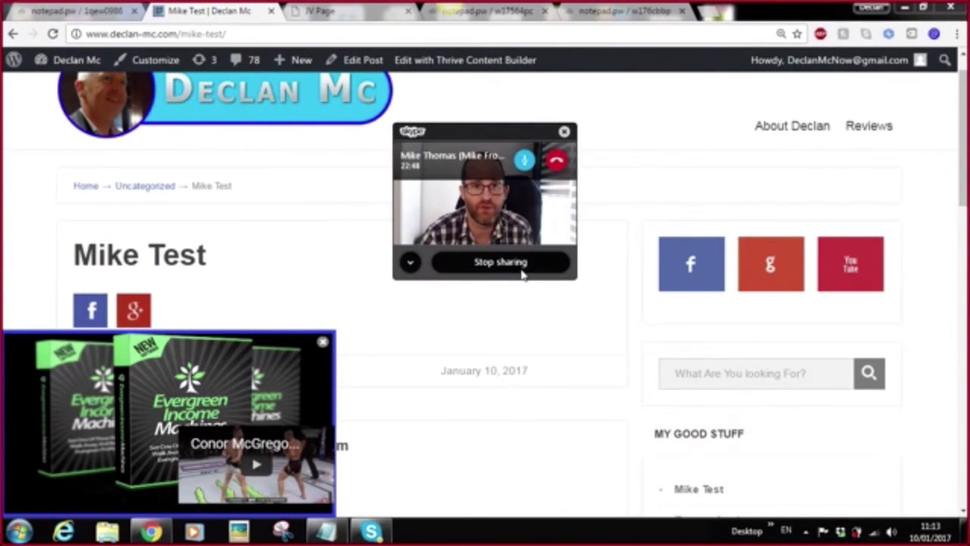